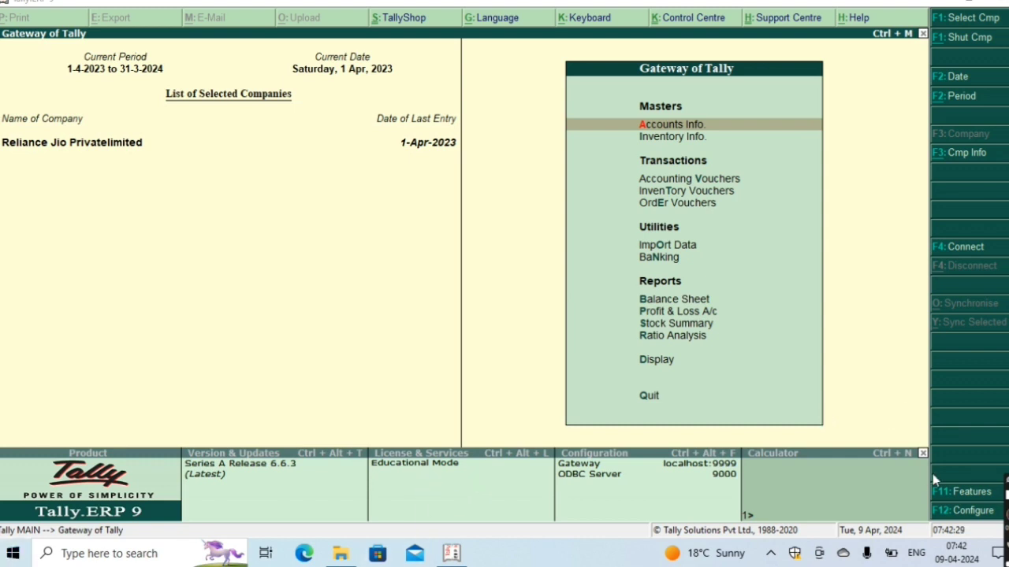
Enable sales order processing in the company's inventory features and save the change
left_click(950, 500)
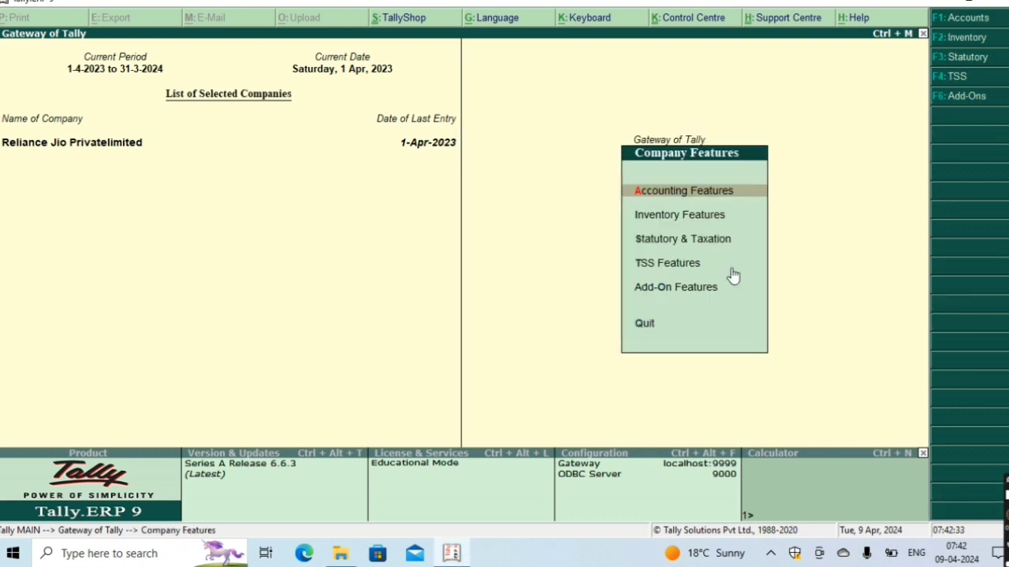
left_click(683, 215)
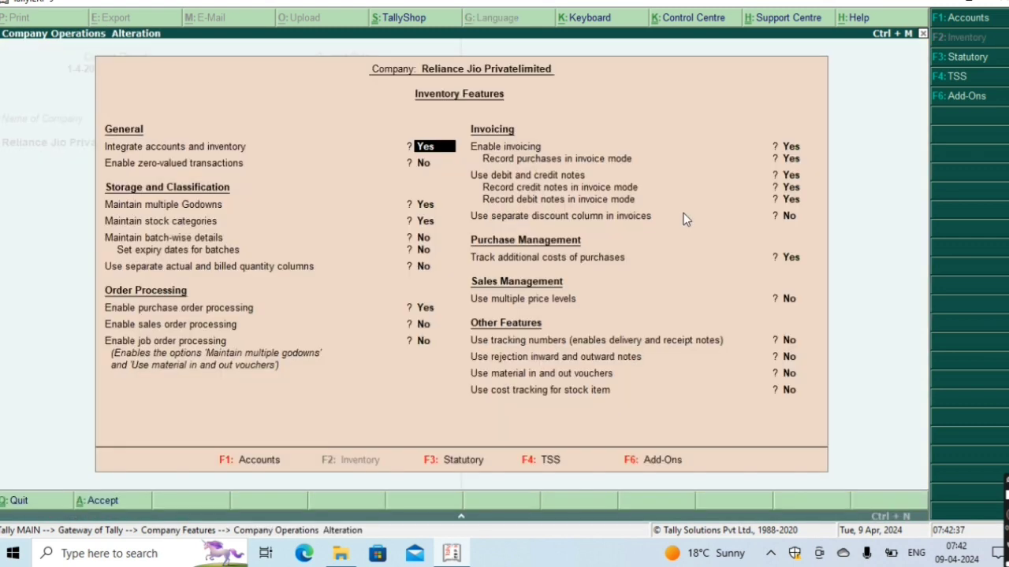
left_click(424, 325)
key("y")
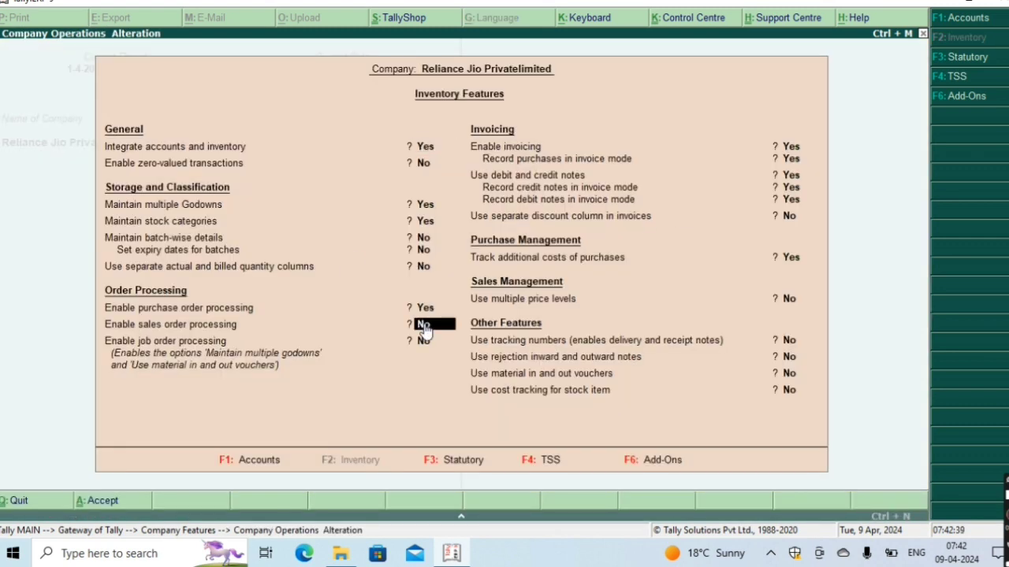
key("Return")
key("ctrl+a")
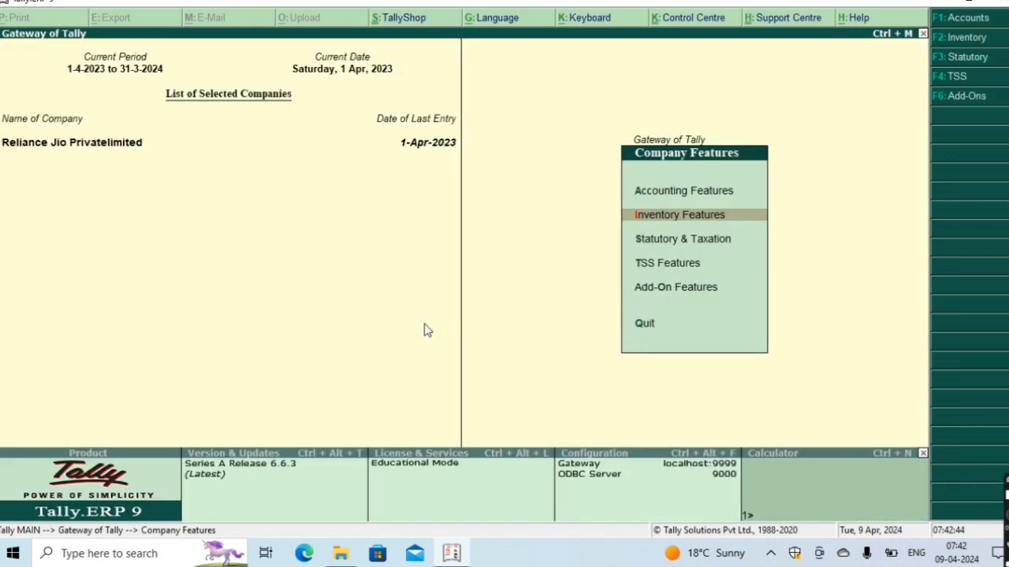
key("Escape")
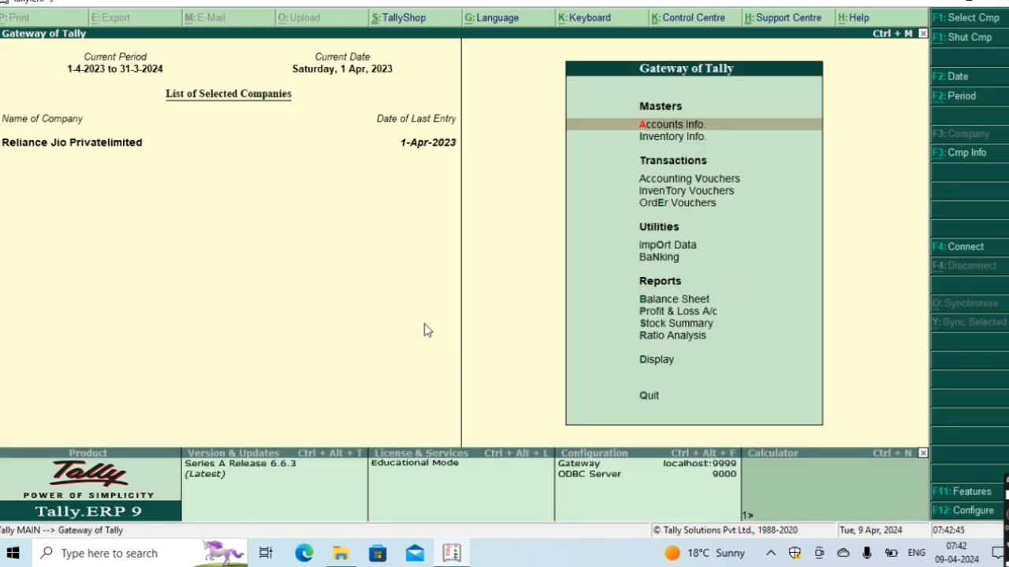
Open a new sales order voucher from the order vouchers
key("Down")
key("Down")
key("Down")
key("Down")
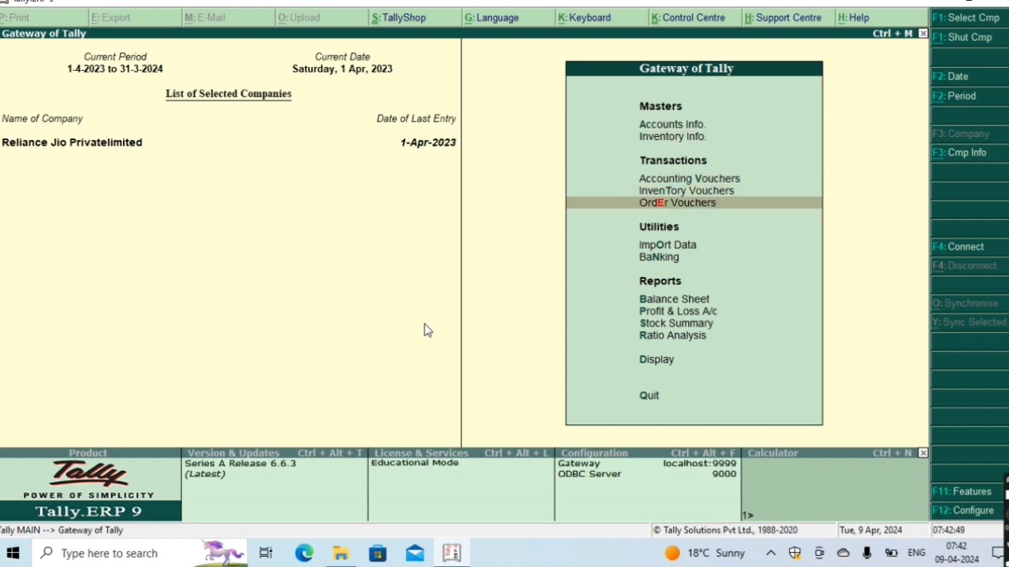
key("Return")
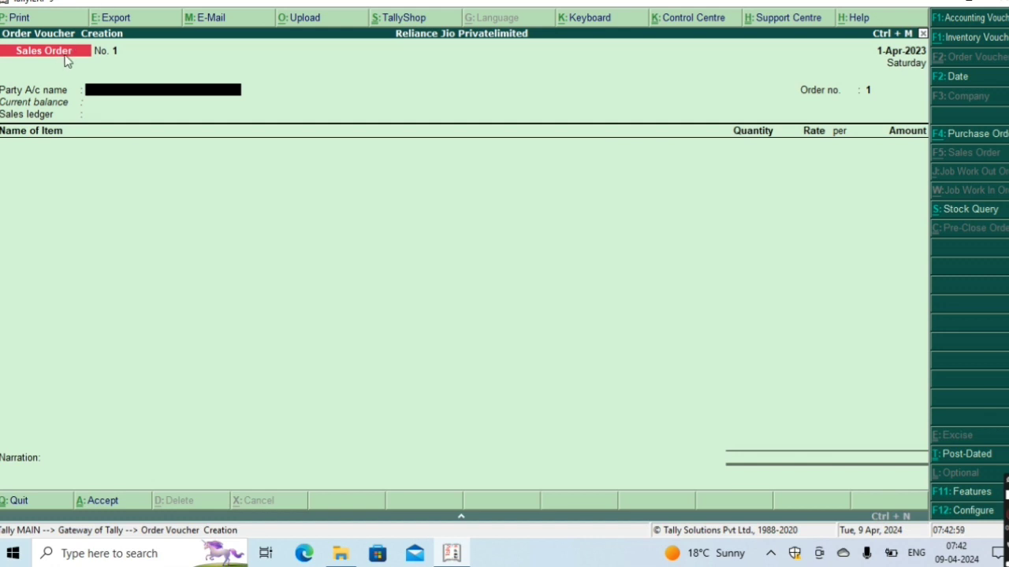
key("Return")
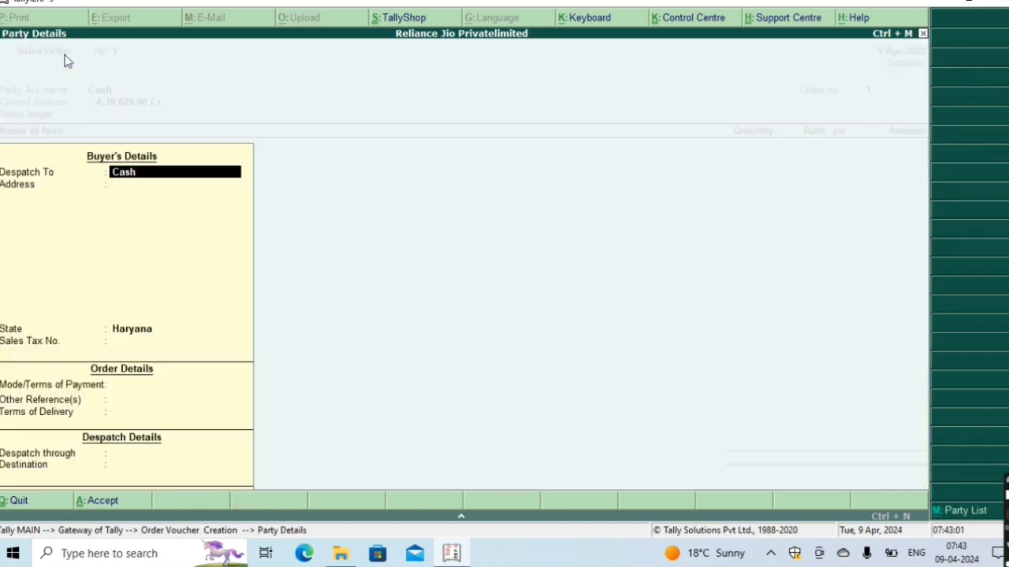
key("BackSpace")
key("Escape")
key("Return")
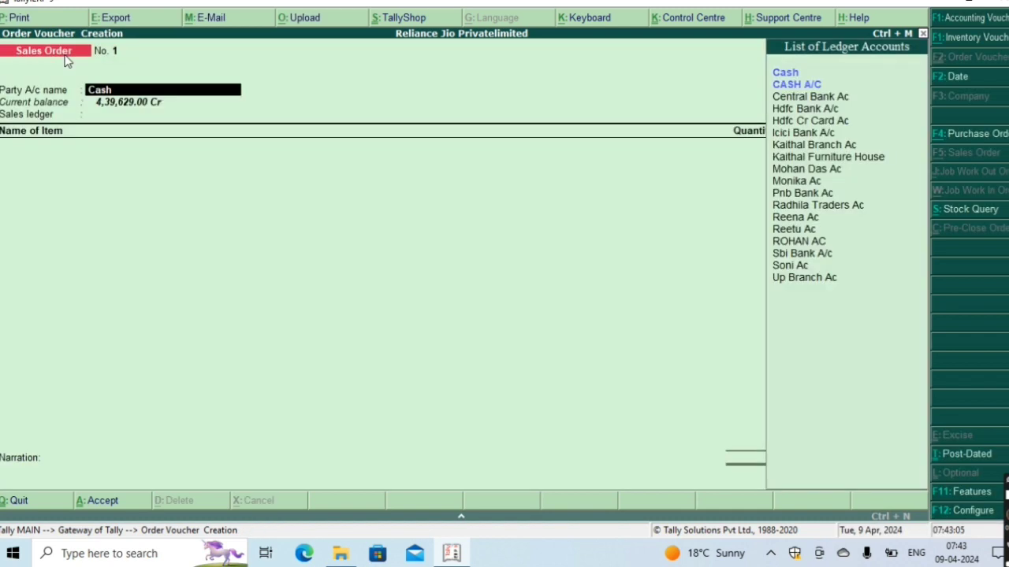
Create a party ledger named Manmohan Co under Sundry Debtors from the sales order and save it
key("alt+c")
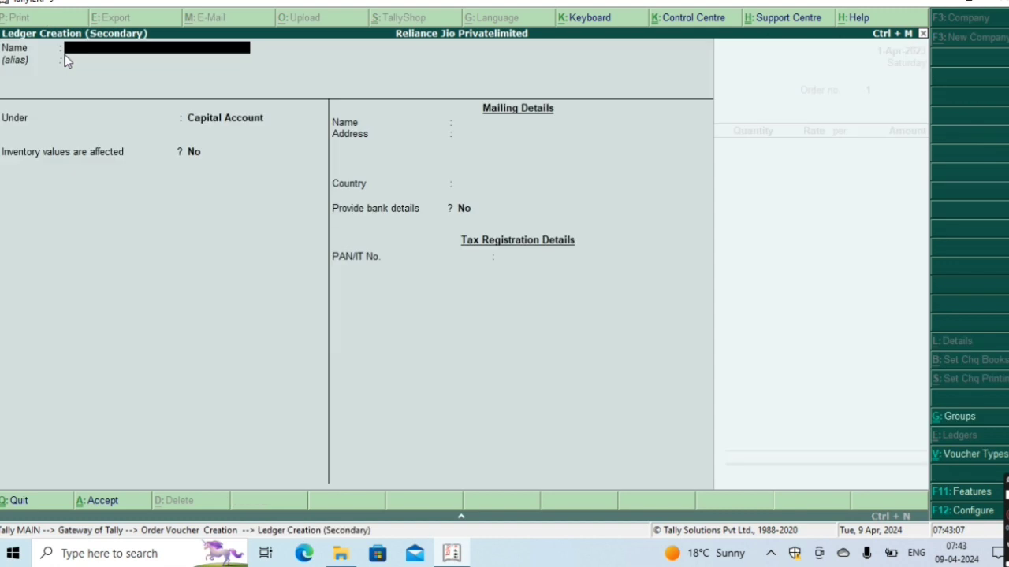
type("Manmohan Co")
key("Return")
key("Return")
type("S")
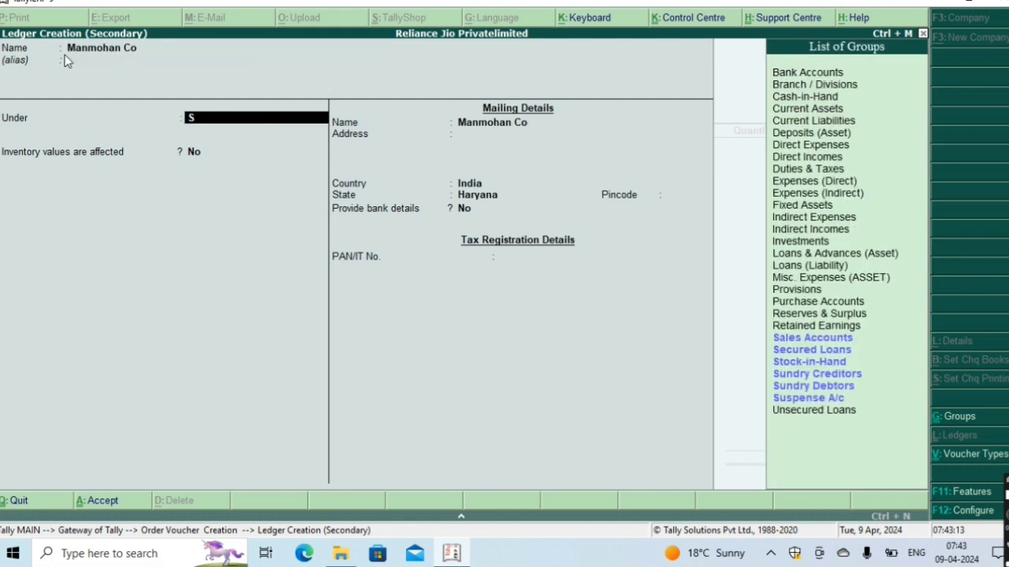
type("un")
key("Down")
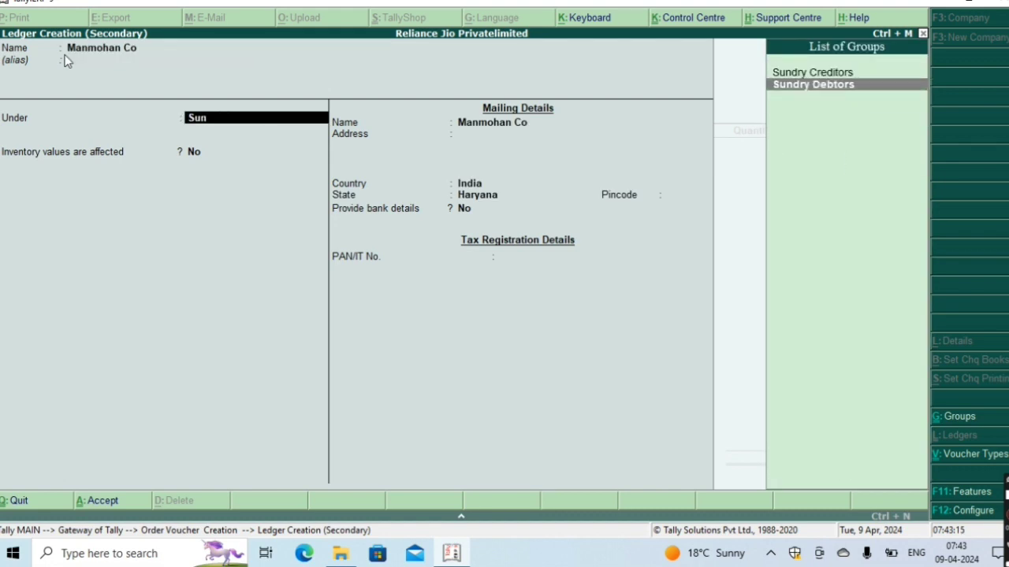
key("Return")
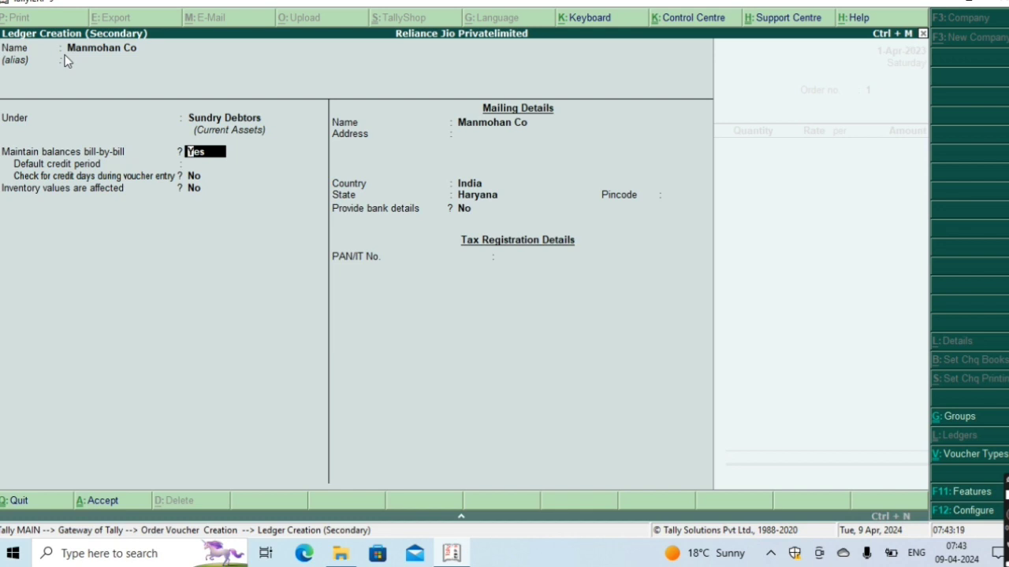
key("ctrl+a")
Use Manmohan Co as the party and despatch recipient, and fill in the buyer's address, keeping Haryana as the state
key("Return")
key("Return")
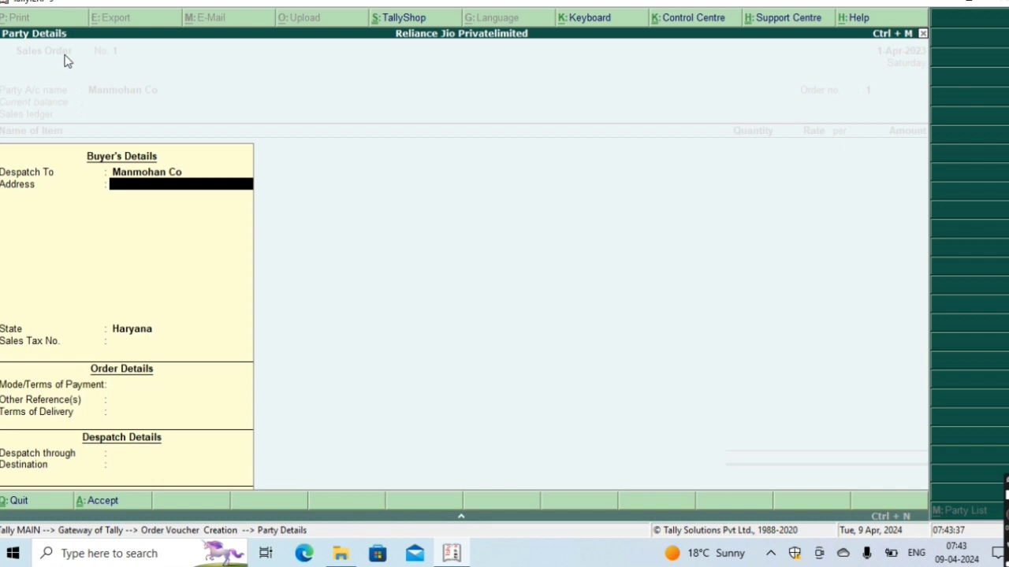
type("Huda Sector 12")
key("Return")
type("Kaithal")
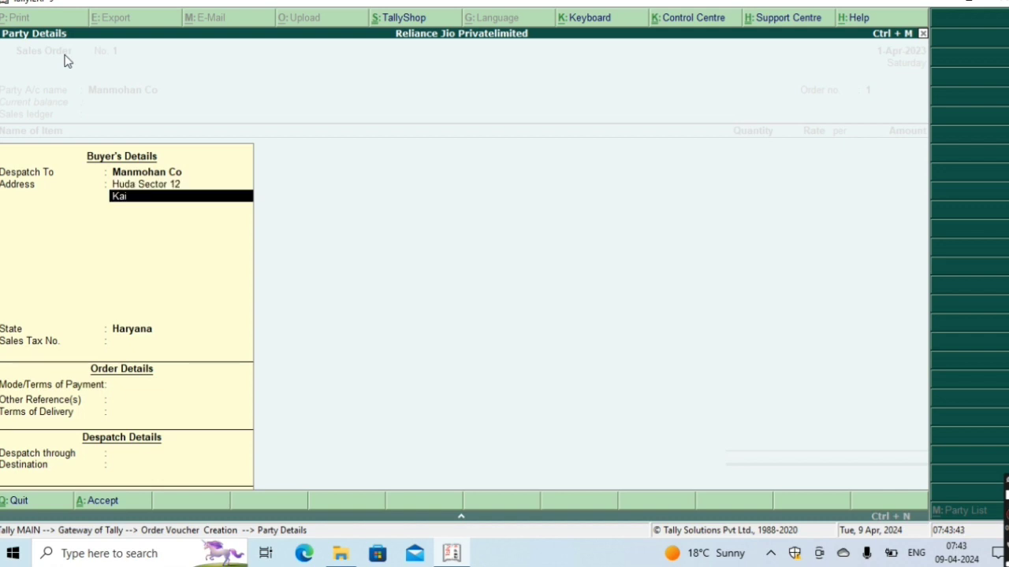
key("Return")
key("Return")
key("Return")
key("Return")
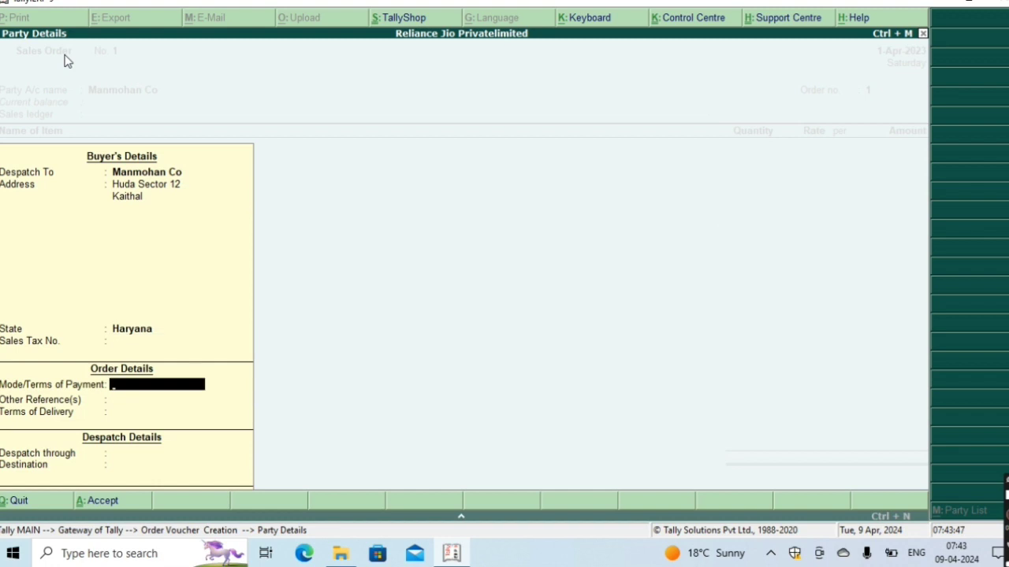
Fill in the order details with payment mode Online, other references No and terms of delivery 10days
type("Online")
key("Return")
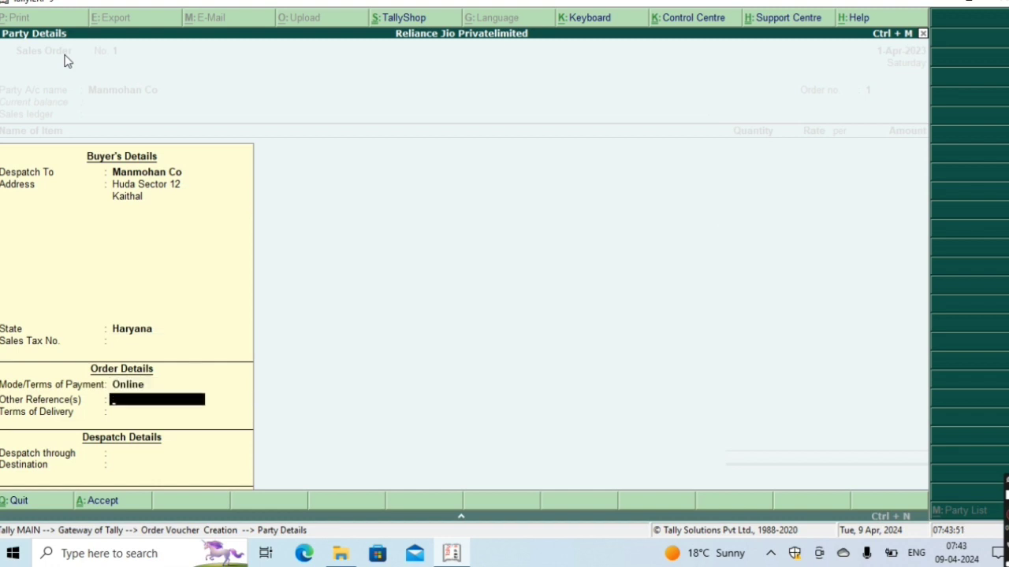
type("No")
key("Return")
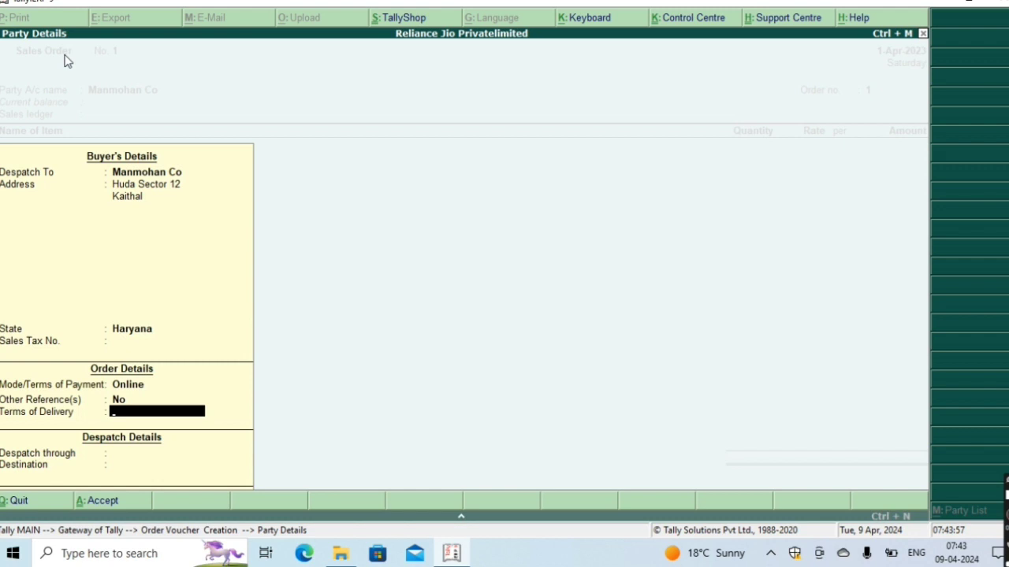
type("10days")
key("Return")
key("Return")
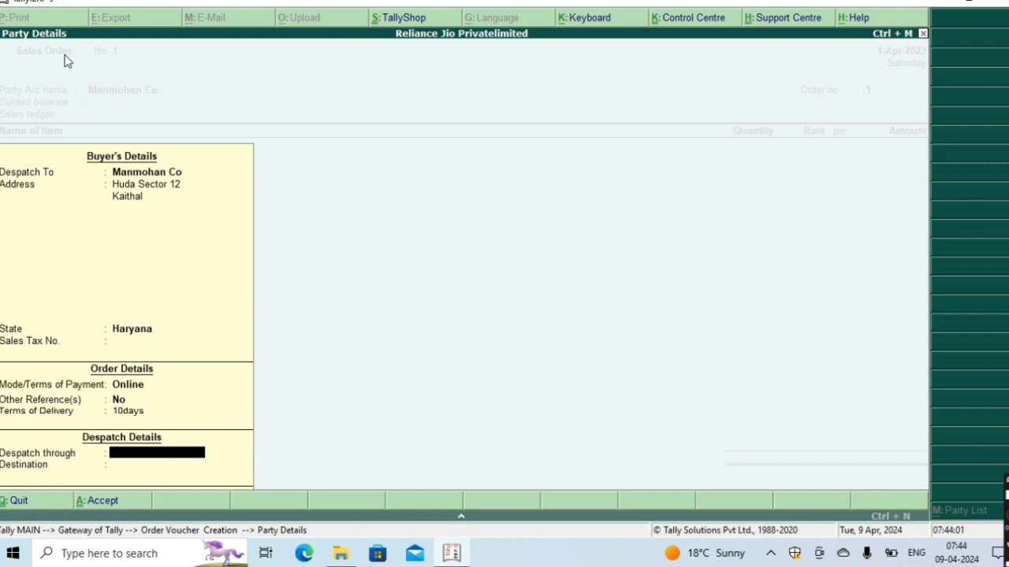
Set the despatch details to Kk Transport Co with destination Kaithal and accept the party details
key("BackSpace")
key("Return")
key("Return")
type("Jk")
key("BackSpace")
key("BackSpace")
type("Kk Transport Co")
key("Return")
type("Kaithal")
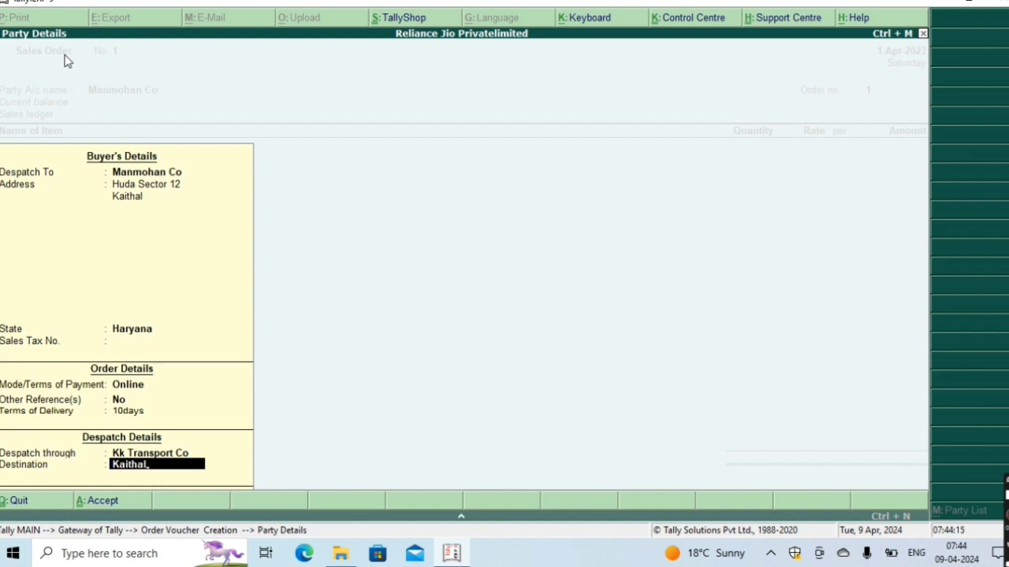
key("Return")
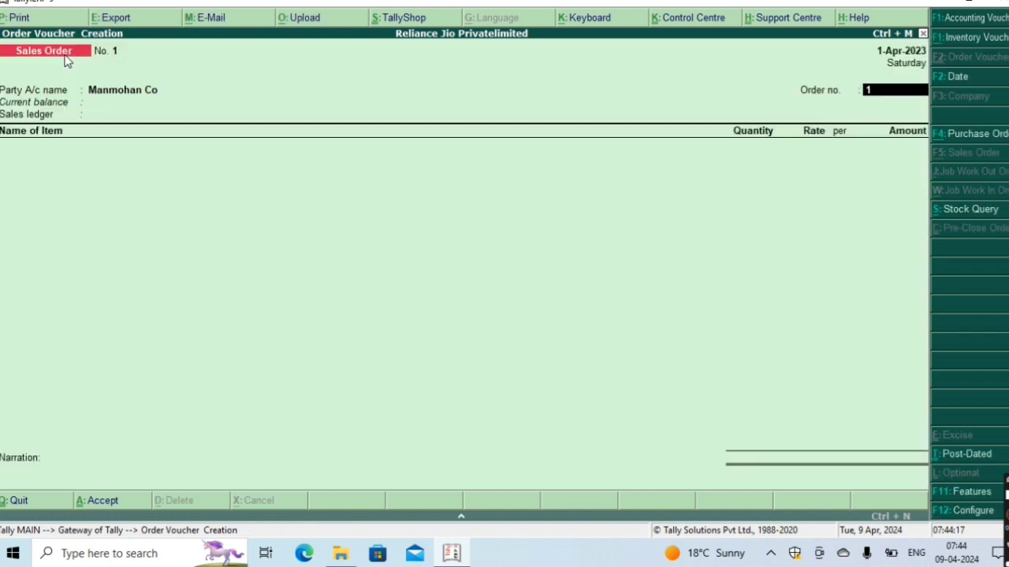
Enter the order number and choose Sales Ac as the sales ledger
type("908")
key("Return")
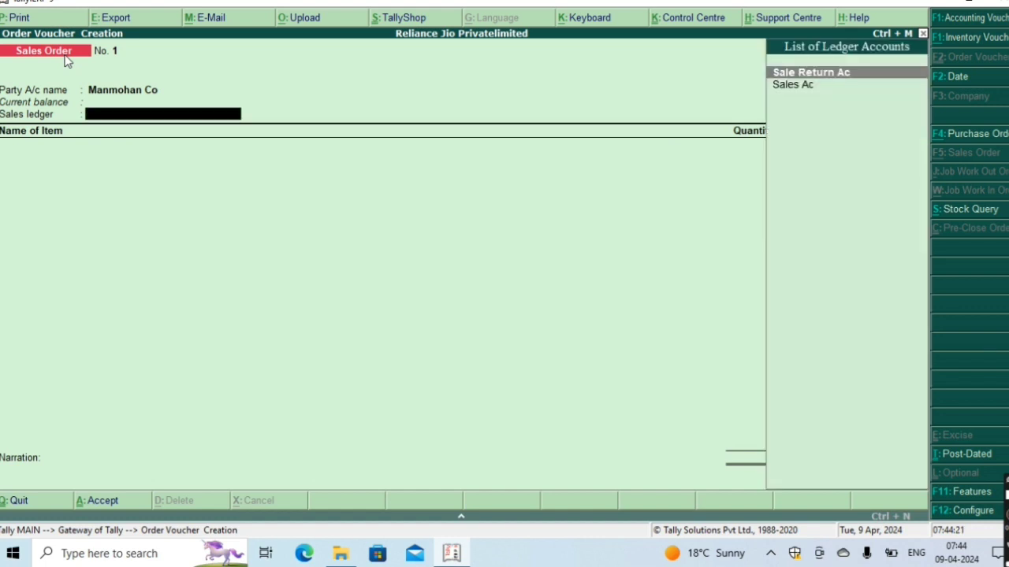
key("Down")
key("Return")
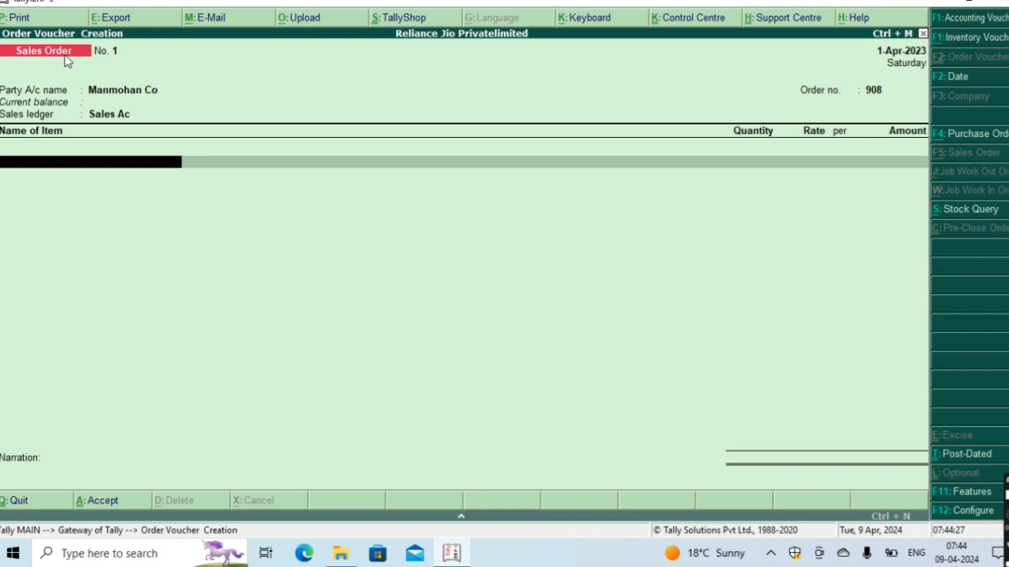
Create a stock item named Ac Lloyd from the item line, with pcs as its unit
left_click(63, 52)
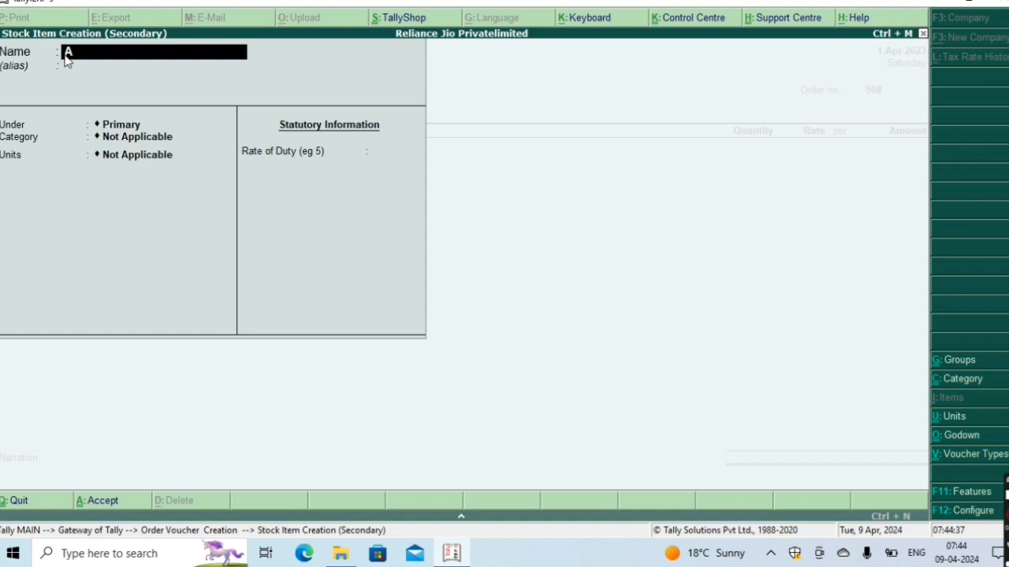
type("c Lloyd")
key("Return")
key("Return")
key("Return")
key("Return")
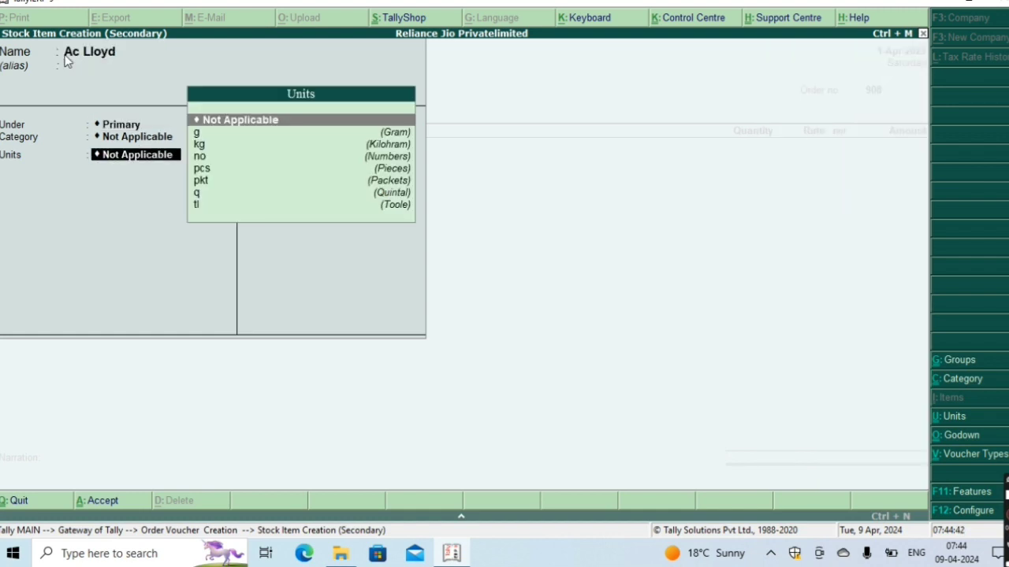
type("pcs")
key("Return")
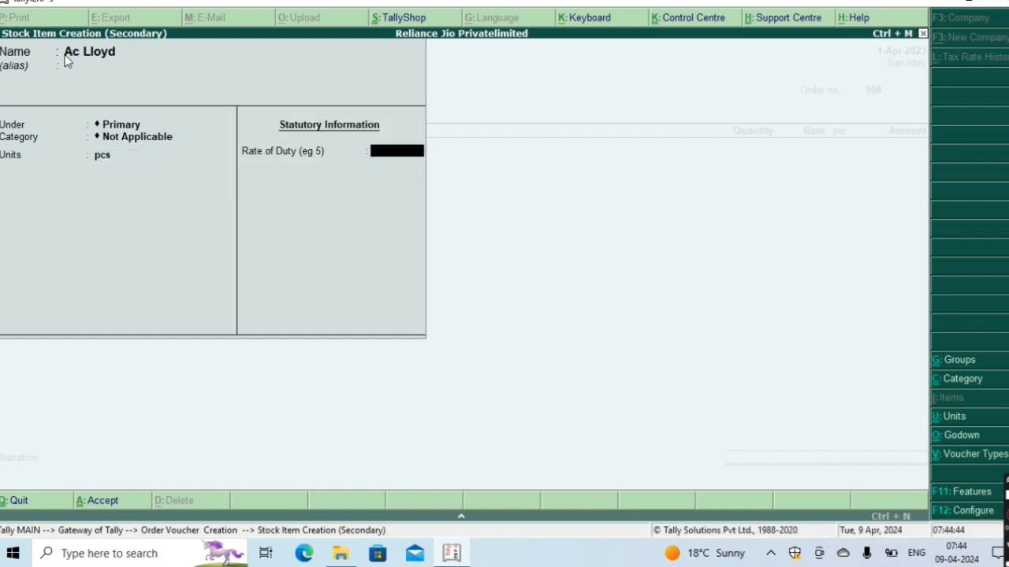
key("Return")
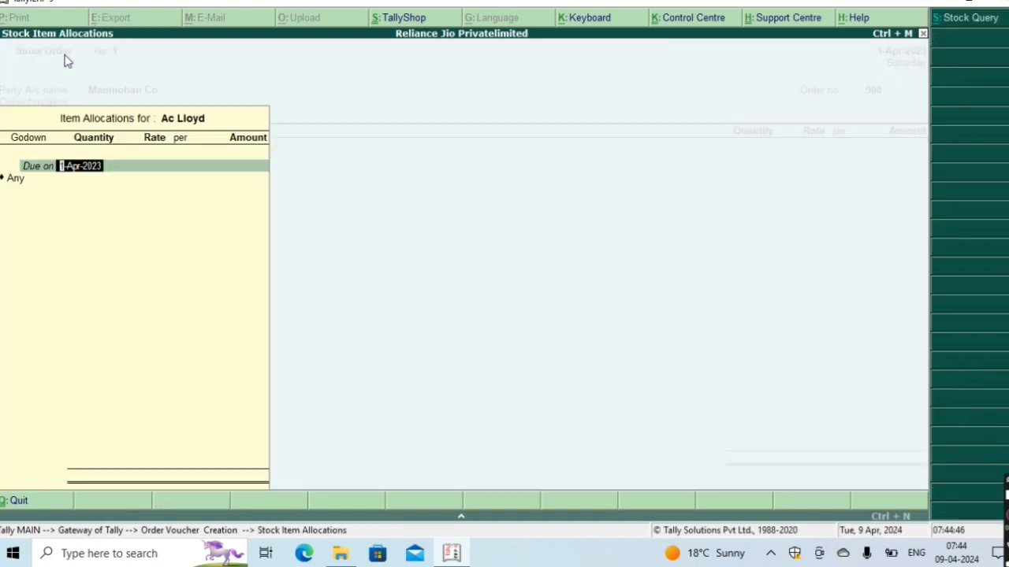
Allocate 2 pcs of Ac Lloyd from Main Location, due on 1-Apr-2023, at a rate of 22000 each
key("Return")
type("Ma")
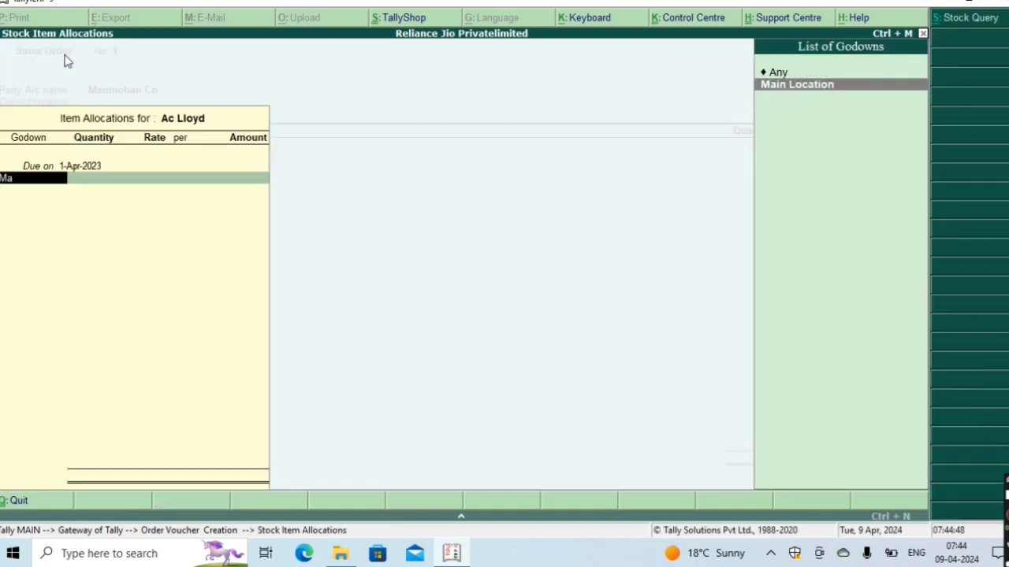
key("Return")
type("2")
key("Return")
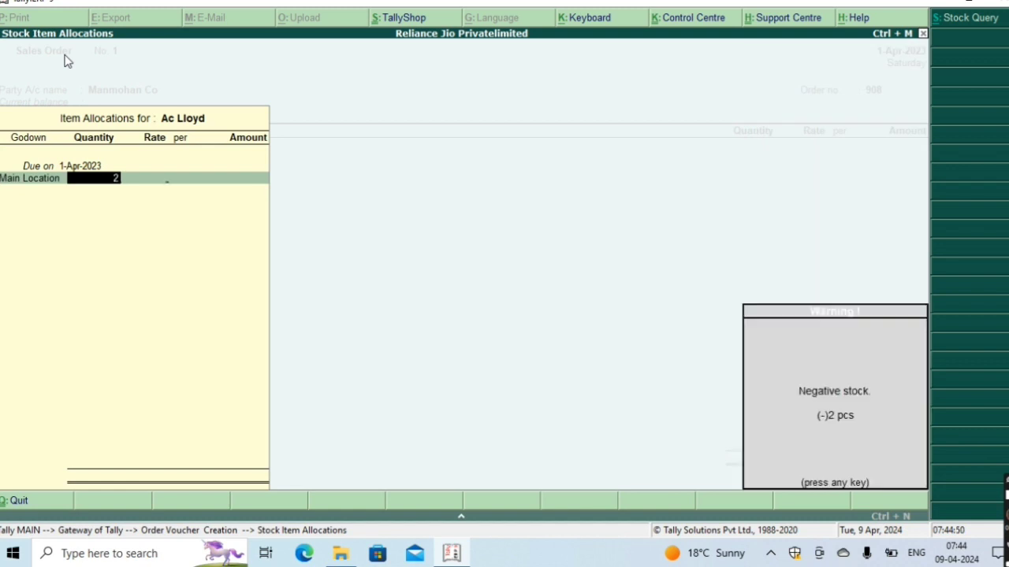
key("Return")
type("22000")
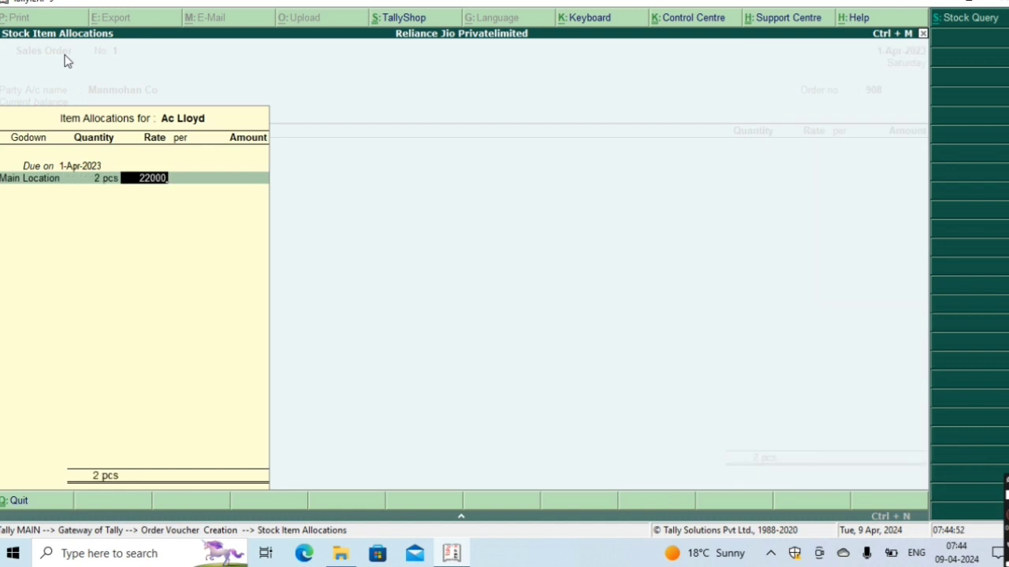
key("Return")
key("Return")
key("Return")
key("Return")
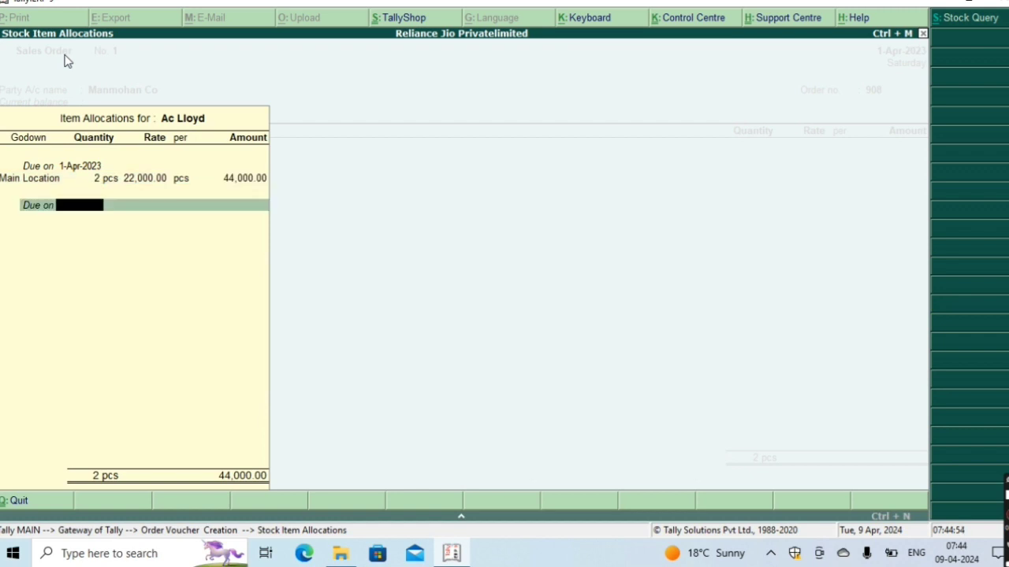
key("Return")
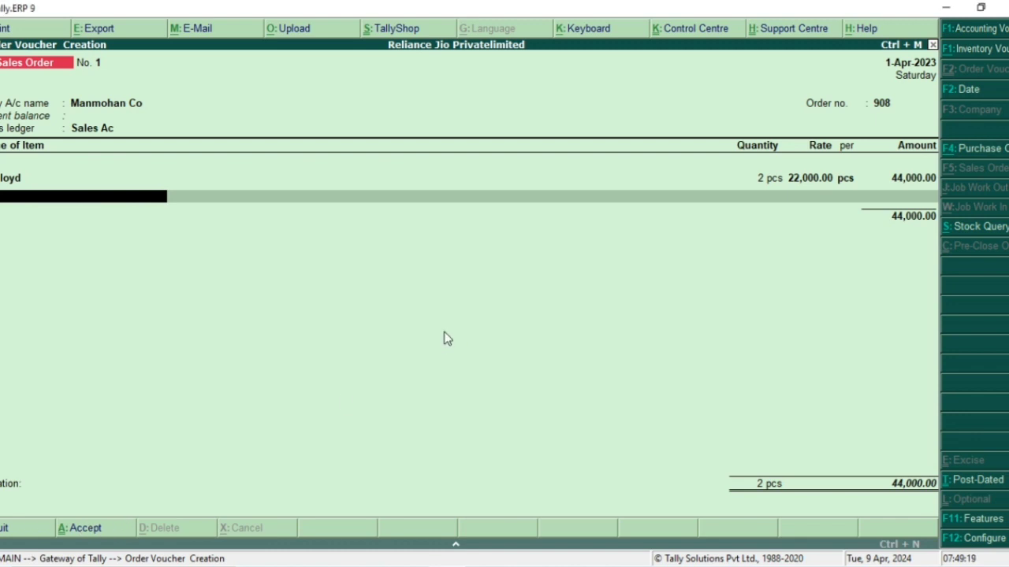
Add Washing Machine as the second item of the sales order, due on 1-Apr-2023
key("BackSpace")
key("Return")
type("w")
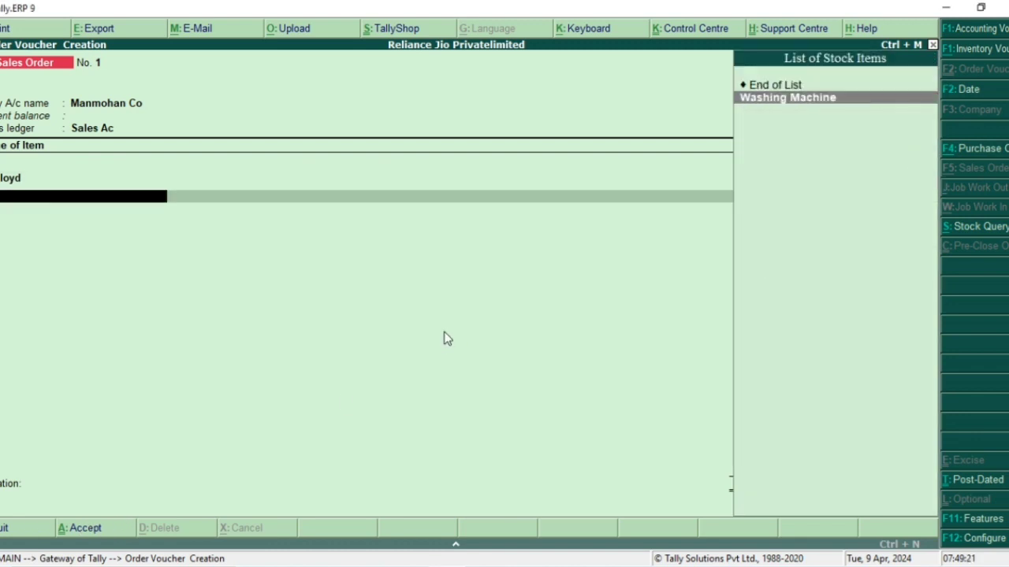
key("Return")
key("Return")
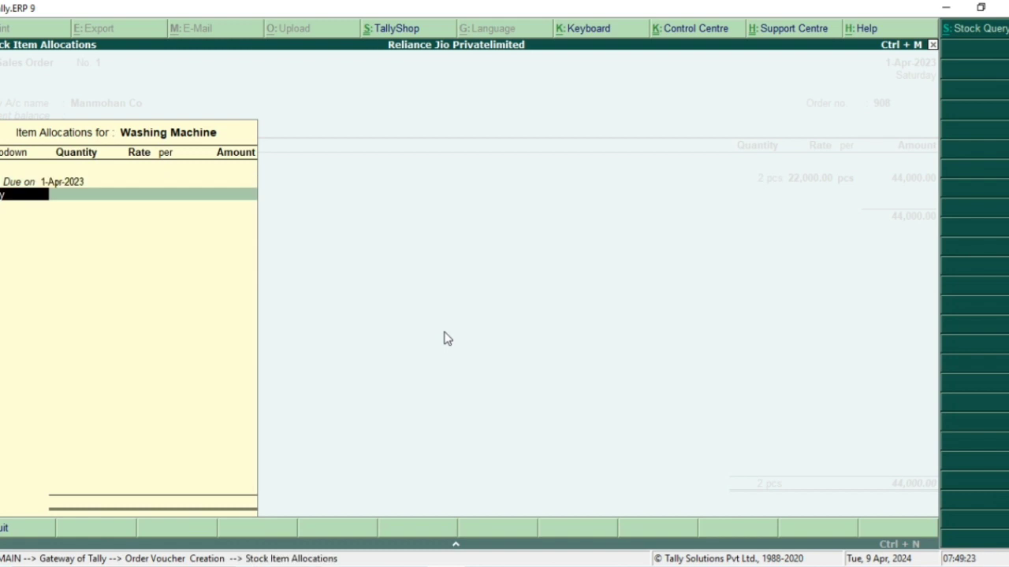
Allocate 2 pcs of Washing Machine from Main Location at a rate of 9,100 each
key("Return")
type("2")
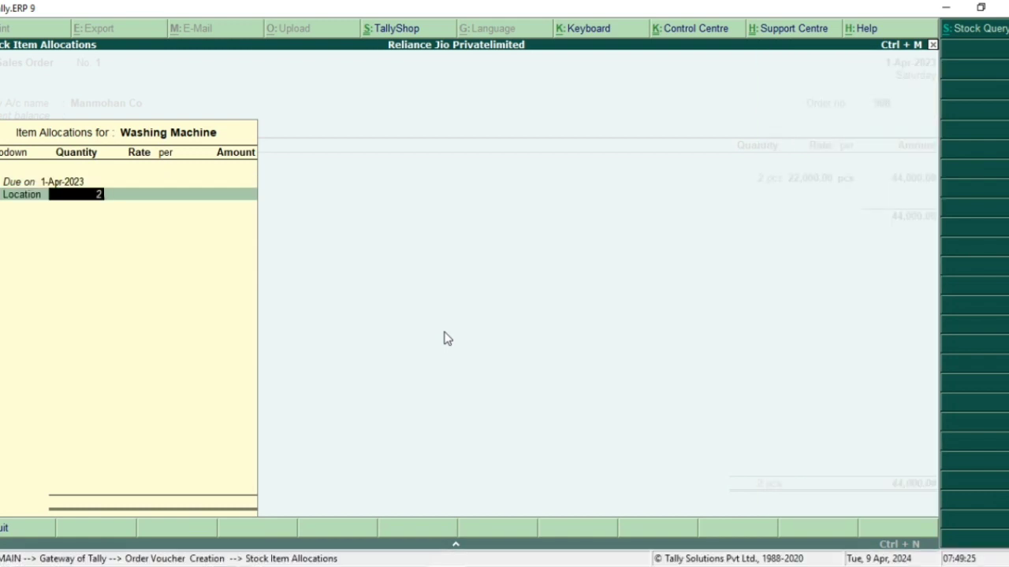
key("Return")
key("Return")
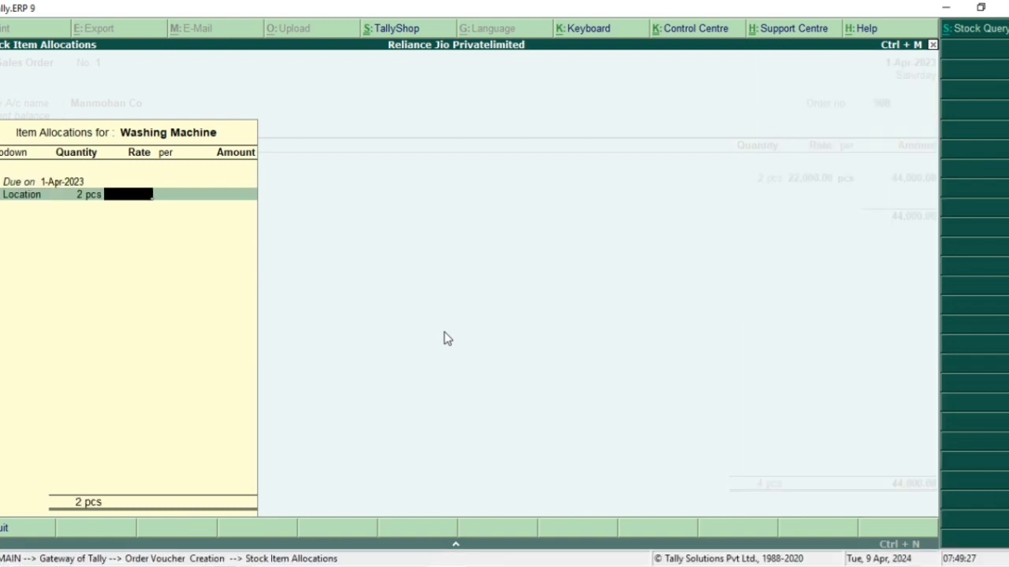
type("9,100")
key("Return")
key("Return")
key("Return")
key("Return")
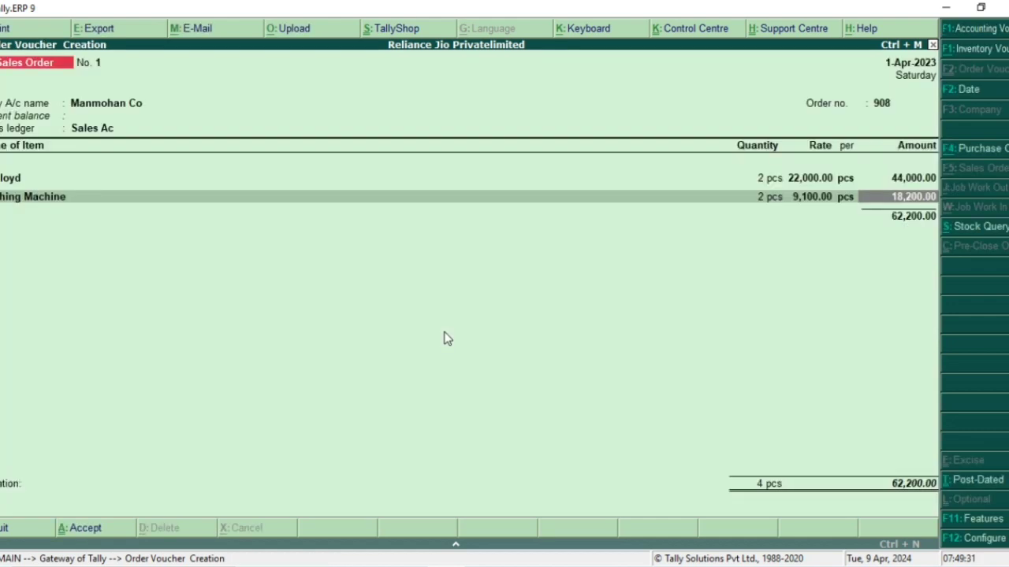
key("Return")
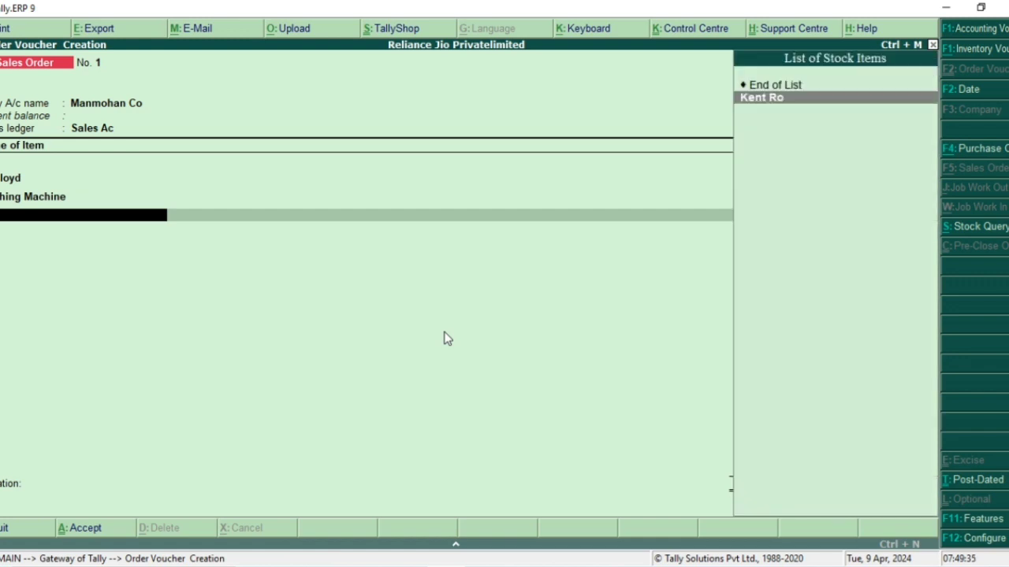
Add Kent Ro as the third order item, due on 1-Apr-2023, from Main Location
key("Return")
key("Return")
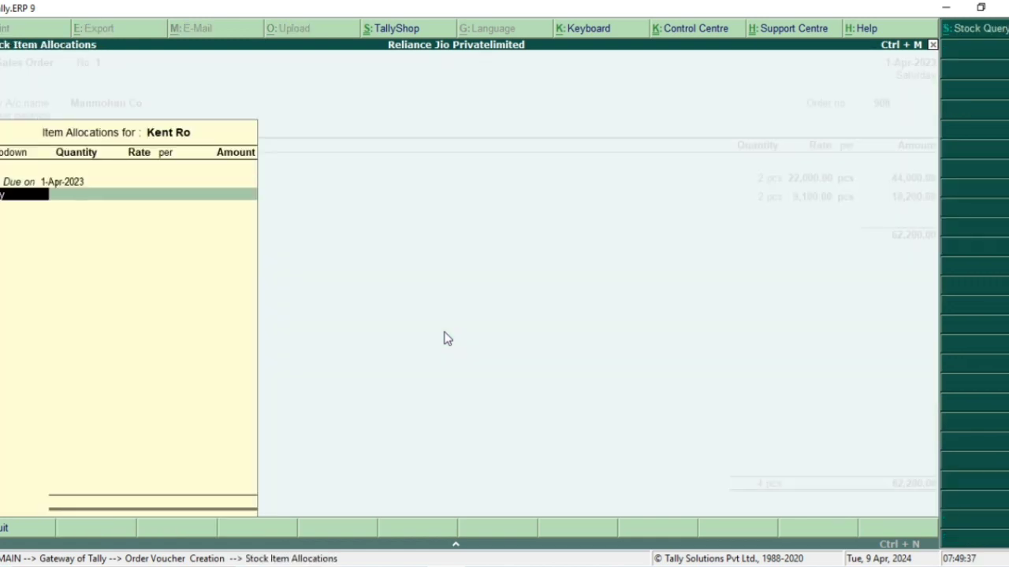
type("man")
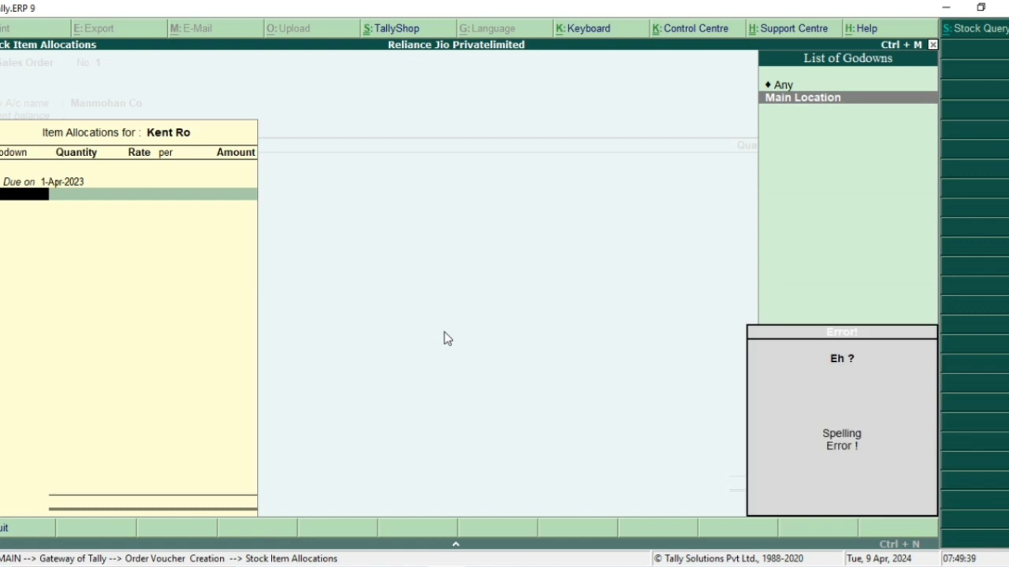
key("Return")
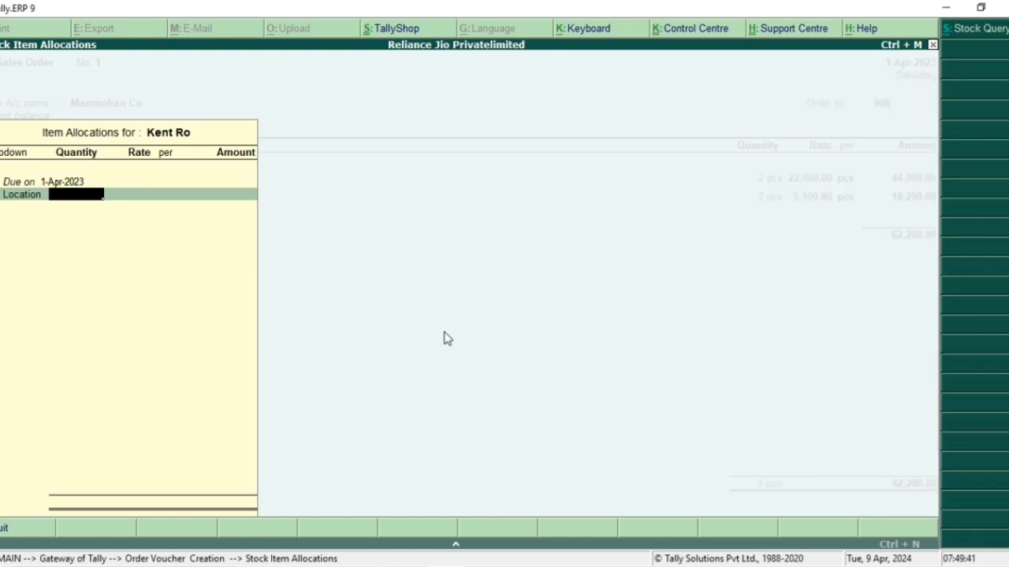
Set the Kent Ro allocation to 2 pcs at a rate of 9,000 each and accept the item line
type("2")
key("Return")
key("Return")
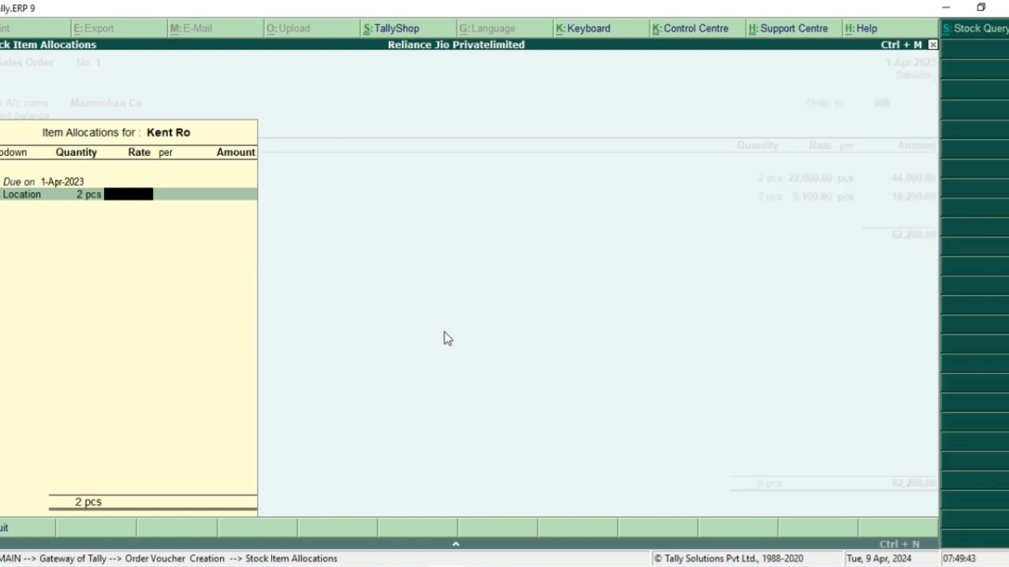
type("9,000")
key("Return")
key("Return")
key("Return")
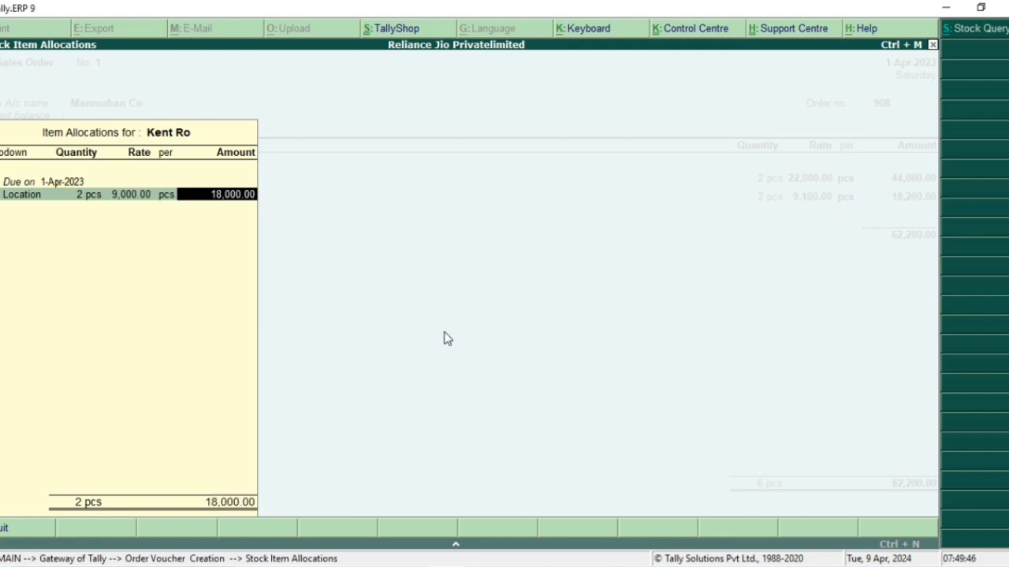
key("Return")
key("Return")
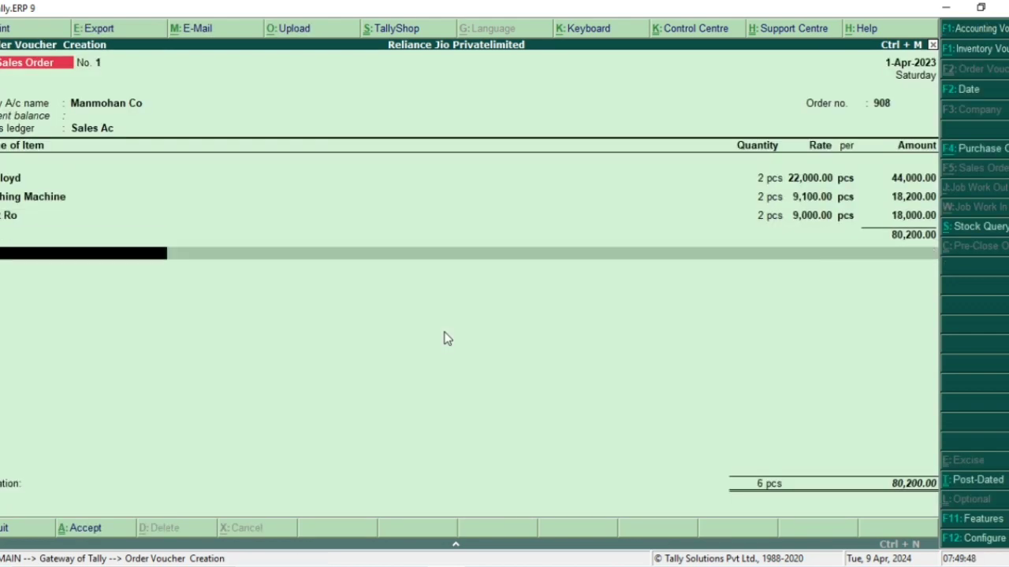
End the item list, add a narration ending in "received from manmohan", save the sales order and leave order voucher entry
key("Return")
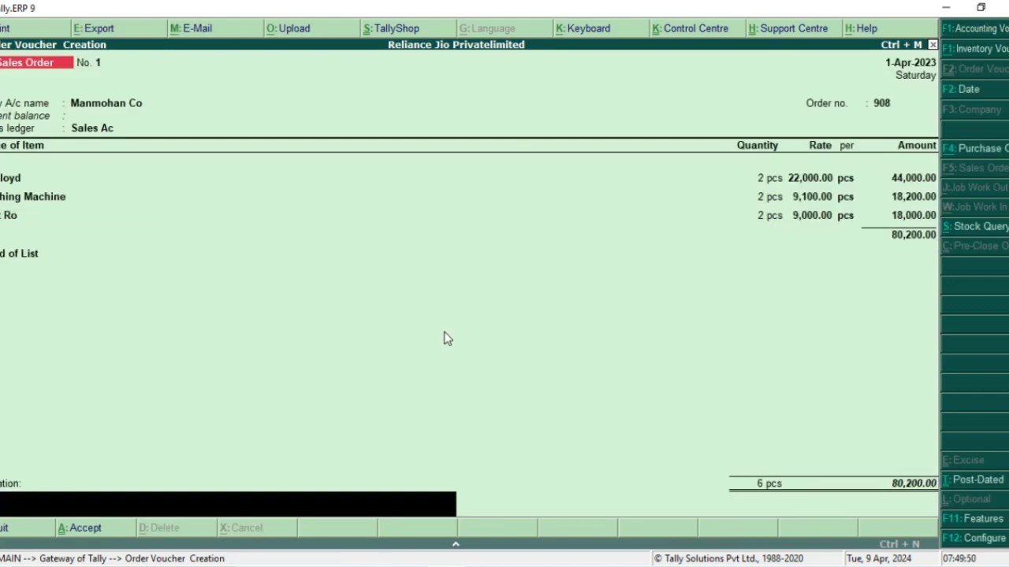
type("rs")
type(" received fr")
type("om")
type(" manmoh")
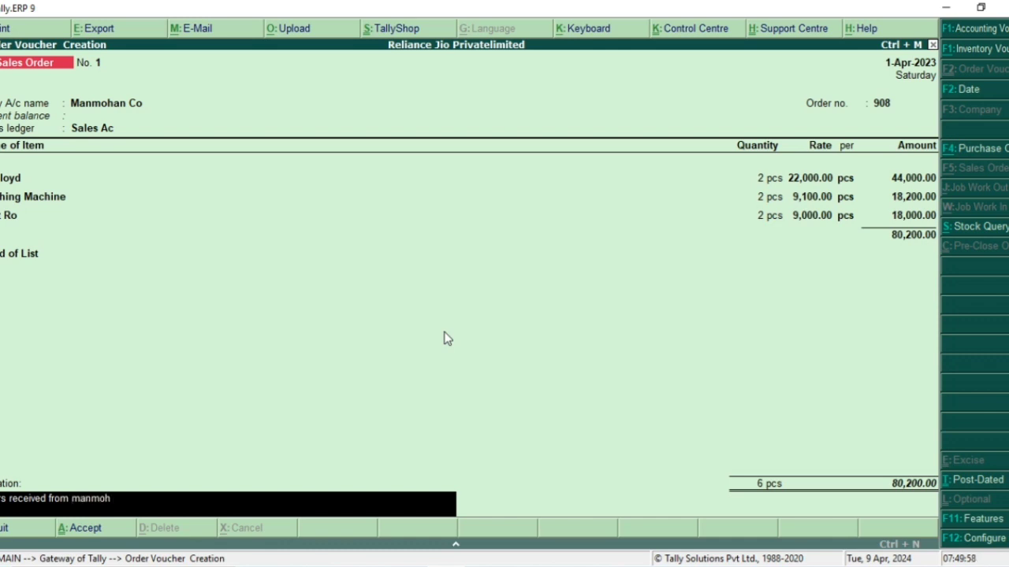
type("an")
key("Return")
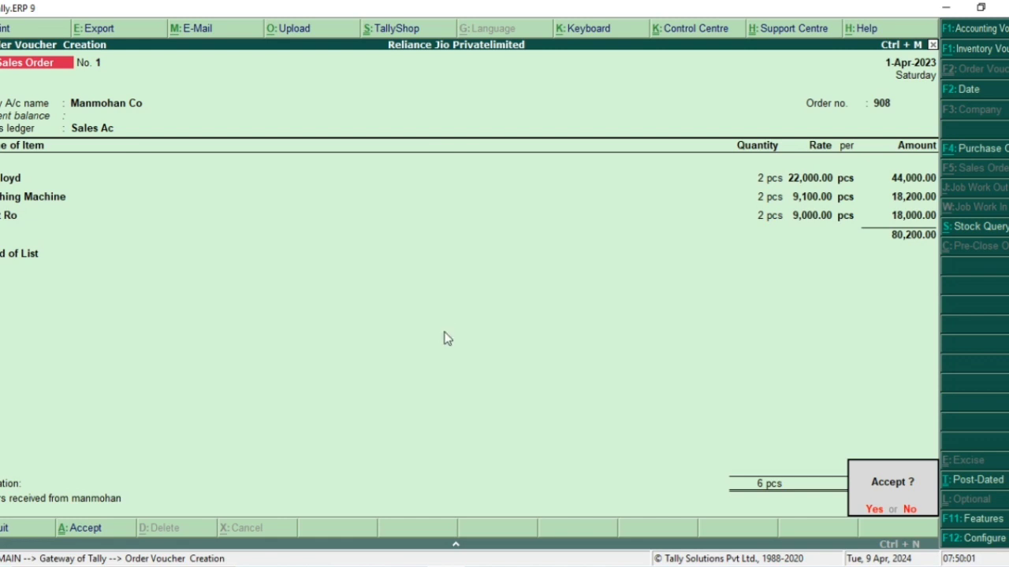
key("Return")
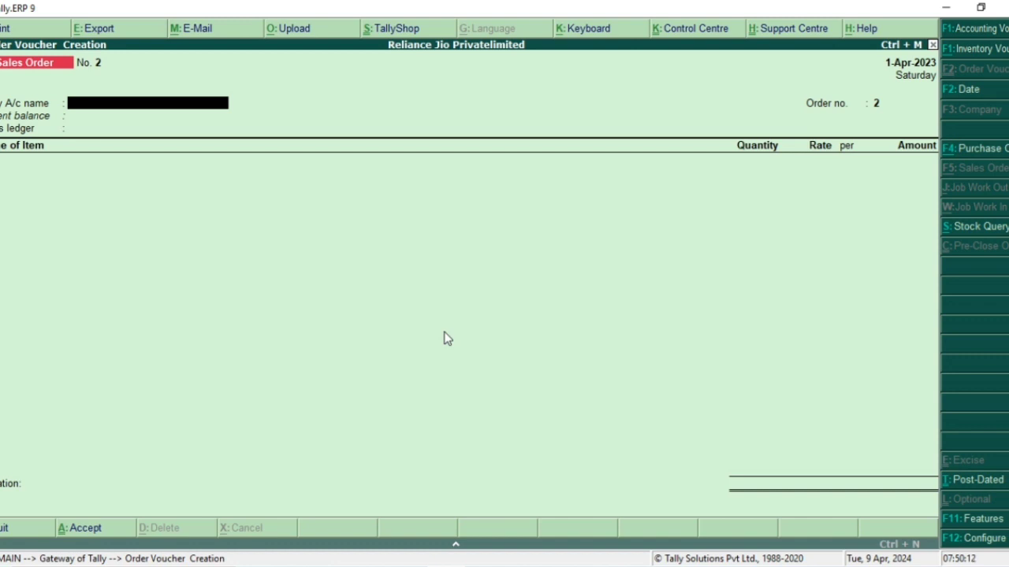
key("Escape")
key("y")
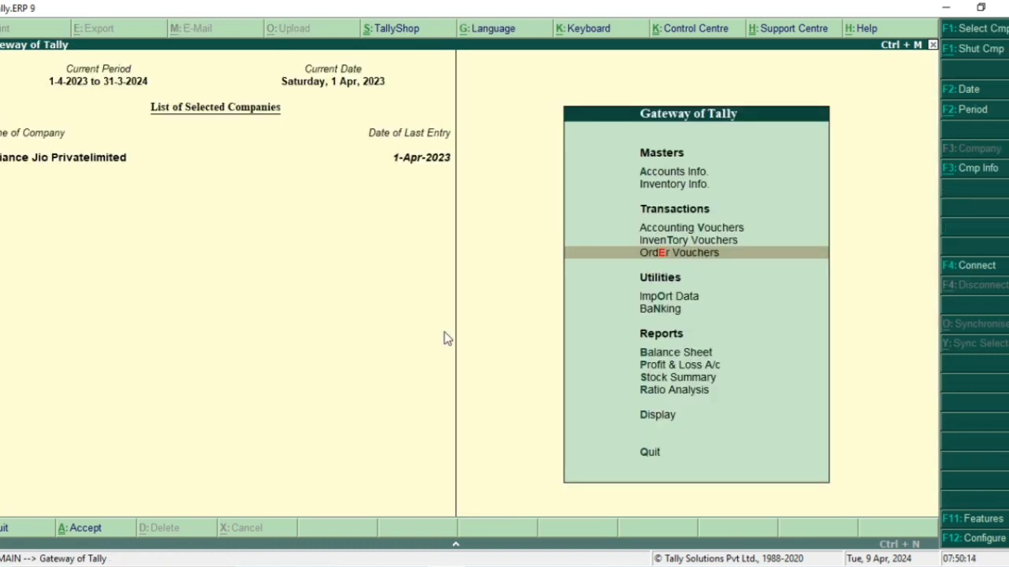
Open the Statements of Inventory among the display reports
key("Down")
key("Down")
key("Down")
key("Down")
key("Down")
key("Down")
key("Down")
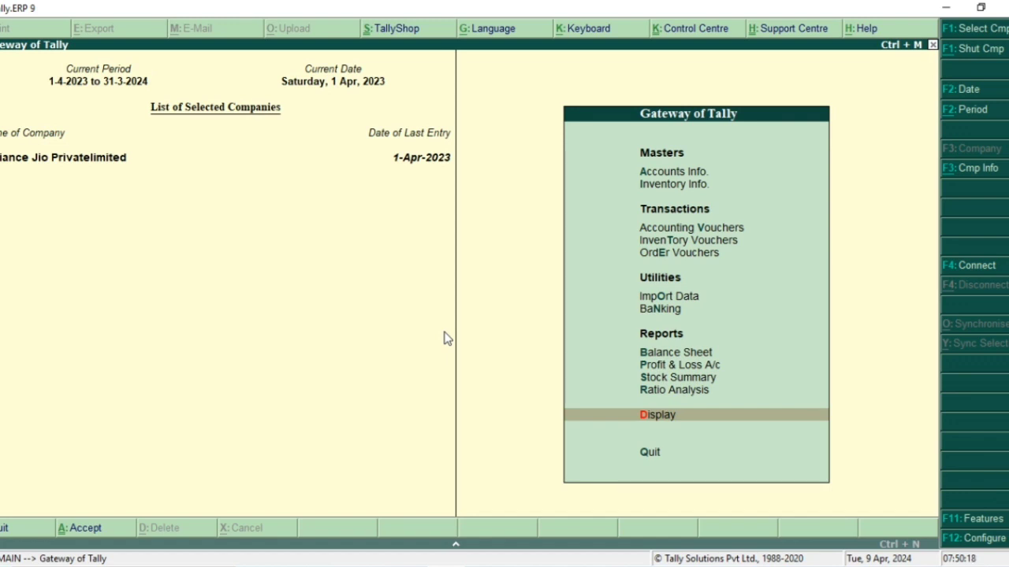
key("Return")
key("Down")
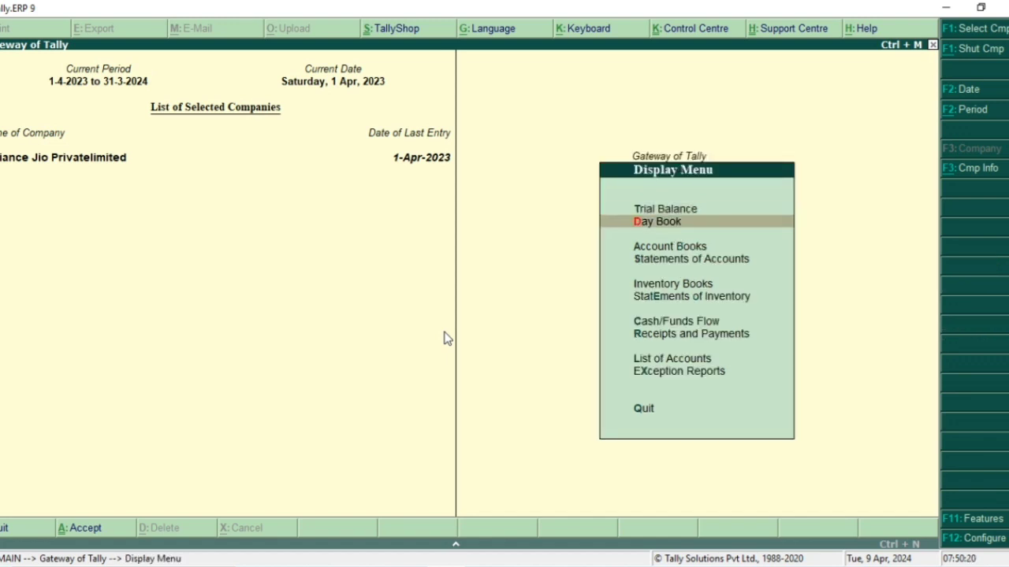
key("Down")
key("Down")
key("Down")
key("Down")
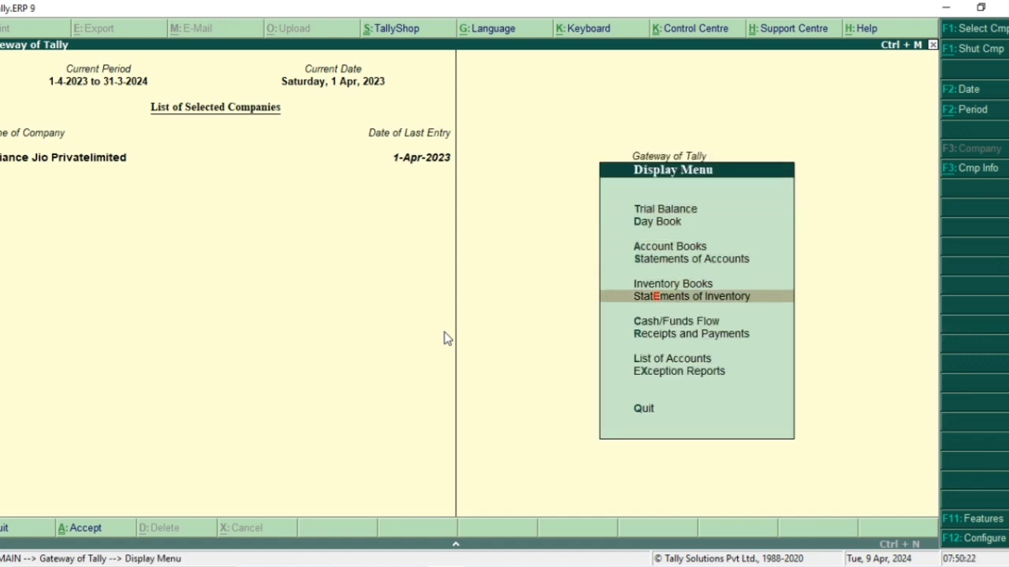
key("Return")
Open the Sales Order Outstandings report for all orders and examine the pending items
key("Down")
key("Down")
key("Down")
key("Down")
key("Down")
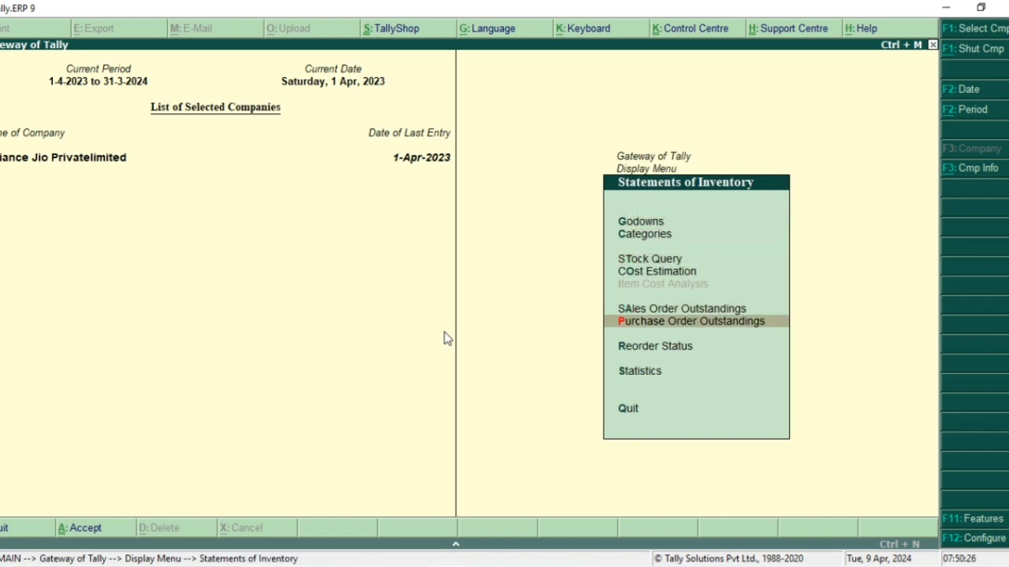
key("Up")
key("Return")
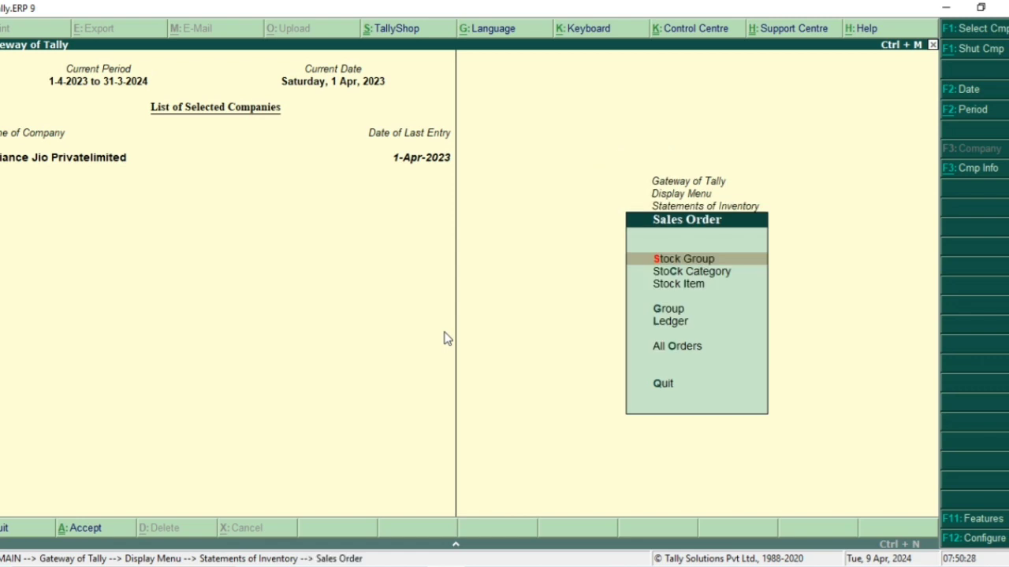
key("Down")
key("Down")
key("Down")
key("Down")
key("Down")
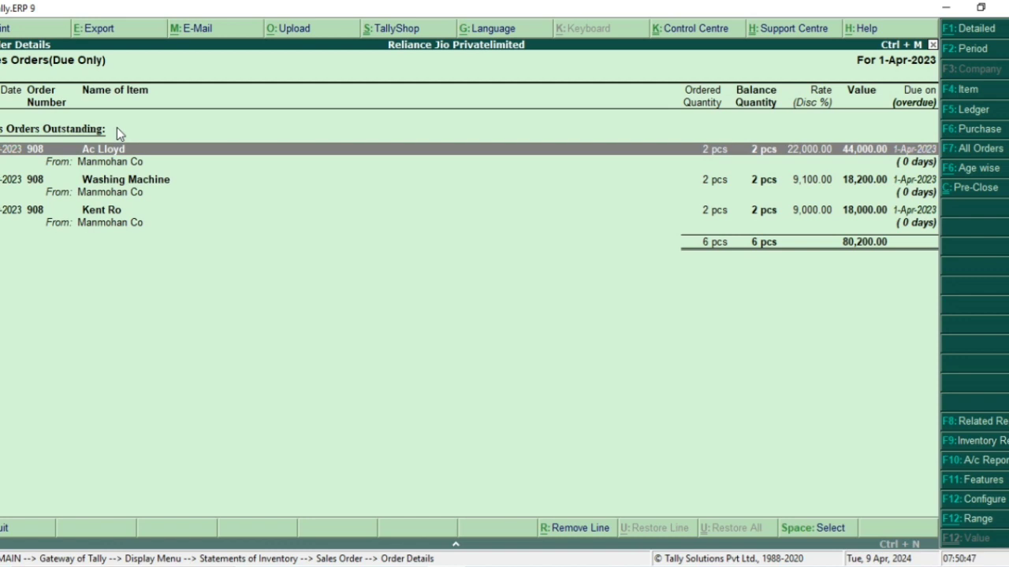
Close the outstanding orders report and open accounting voucher entry
key("Escape")
key("Escape")
key("Escape")
key("Escape")
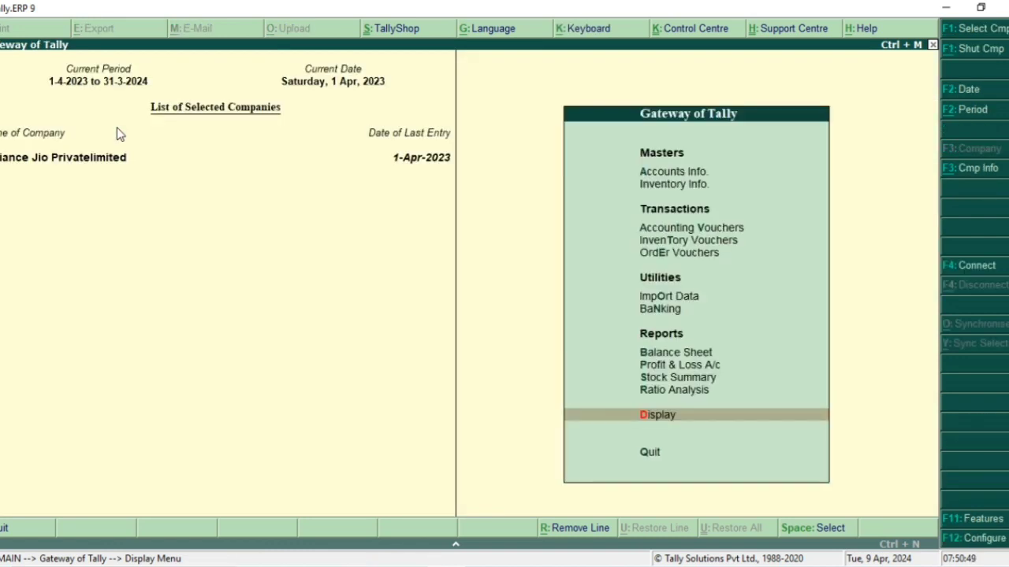
key("Up")
key("Up")
key("Up")
key("Up")
key("Up")
key("Up")
key("Up")
key("Up")
key("Up")
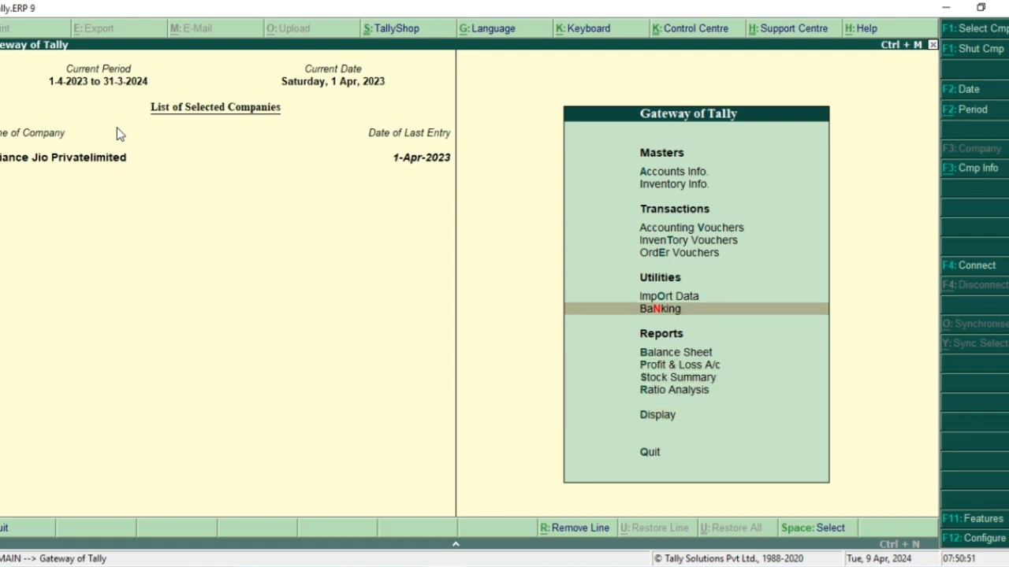
key("Return")
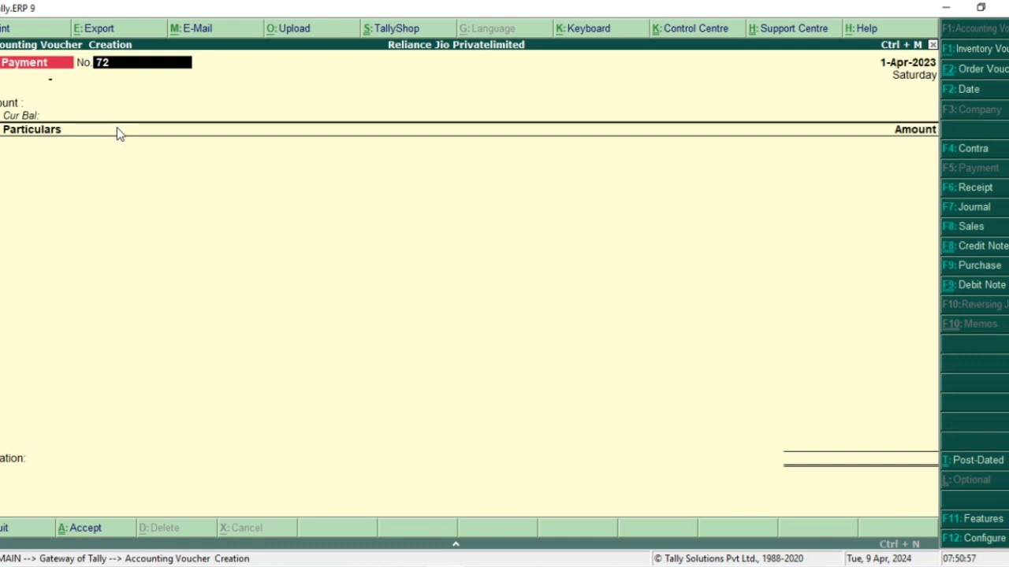
Start a sales voucher and choose Manmohan Co as the party account
key("F8")
key("Return")
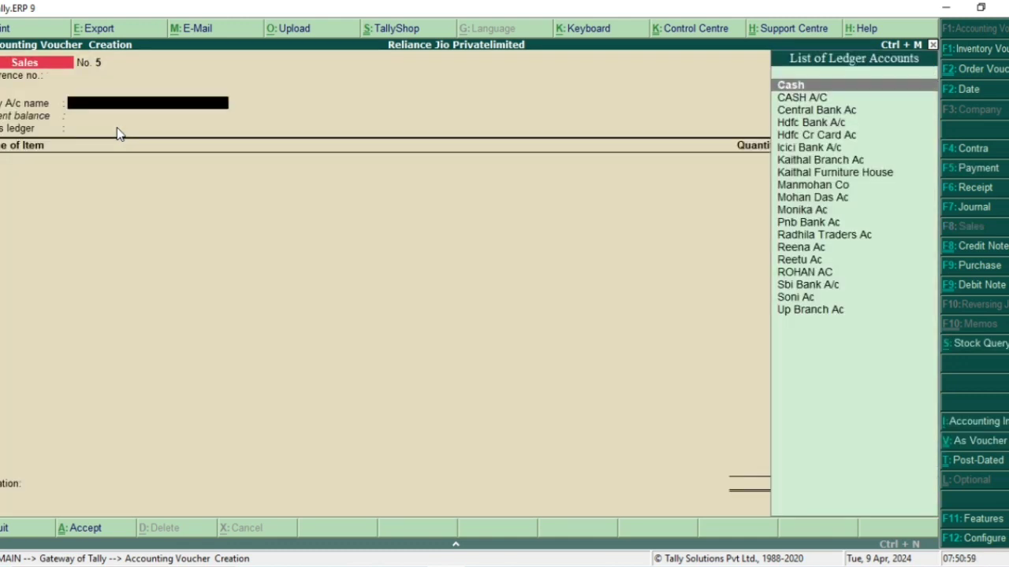
type("M")
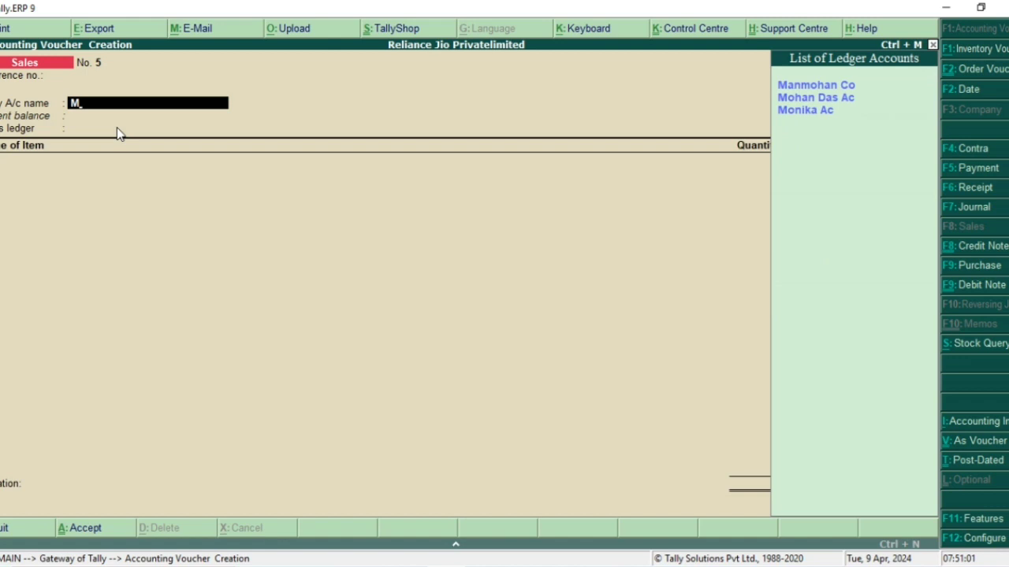
key("Return")
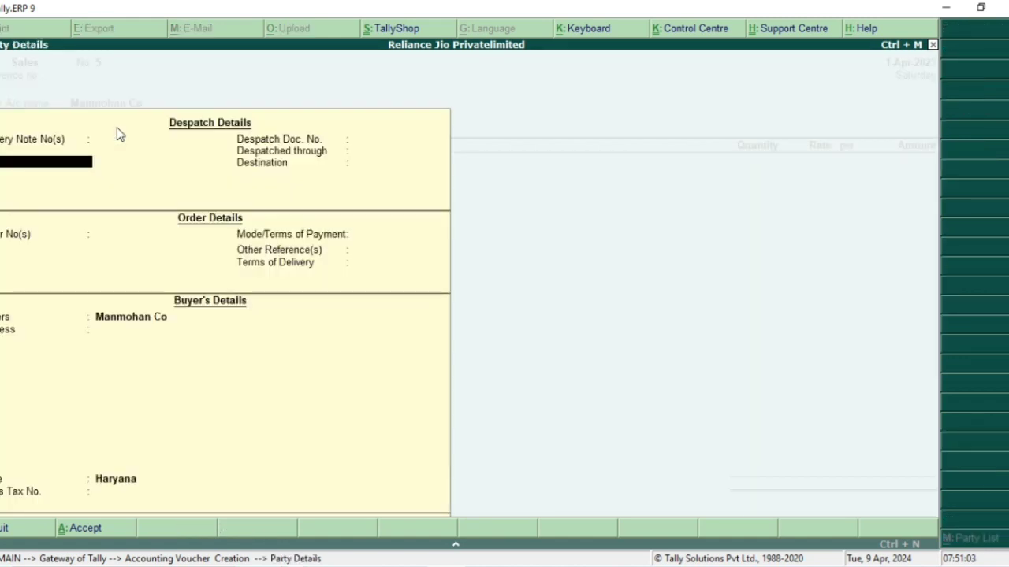
Link the sales voucher to Manmohan Co's outstanding order dated 1-Apr-2023 in the order details
key("Return")
key("Return")
key("Return")
key("Return")
key("Return")
key("BackSpace")
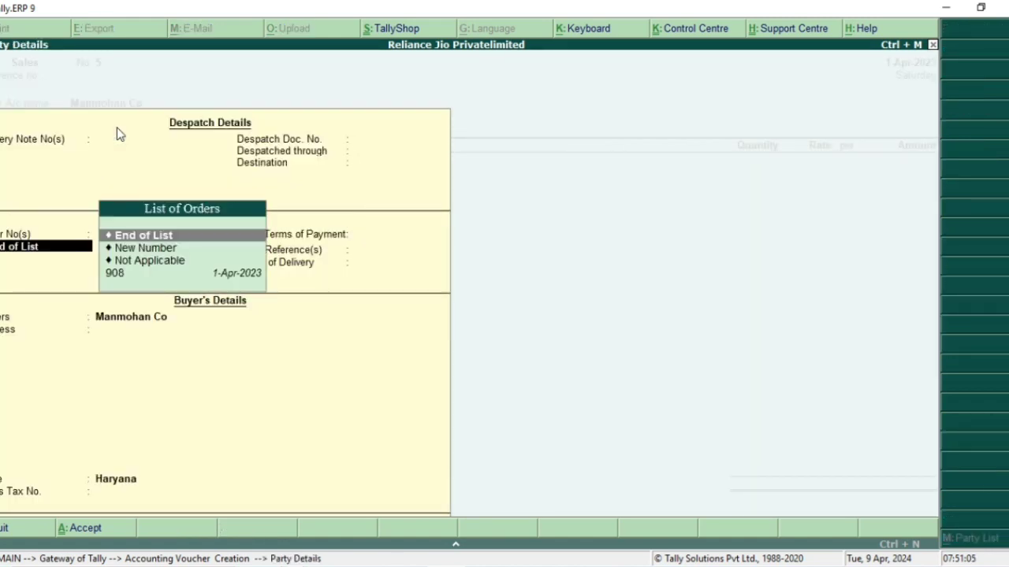
key("Down")
key("Down")
key("Down")
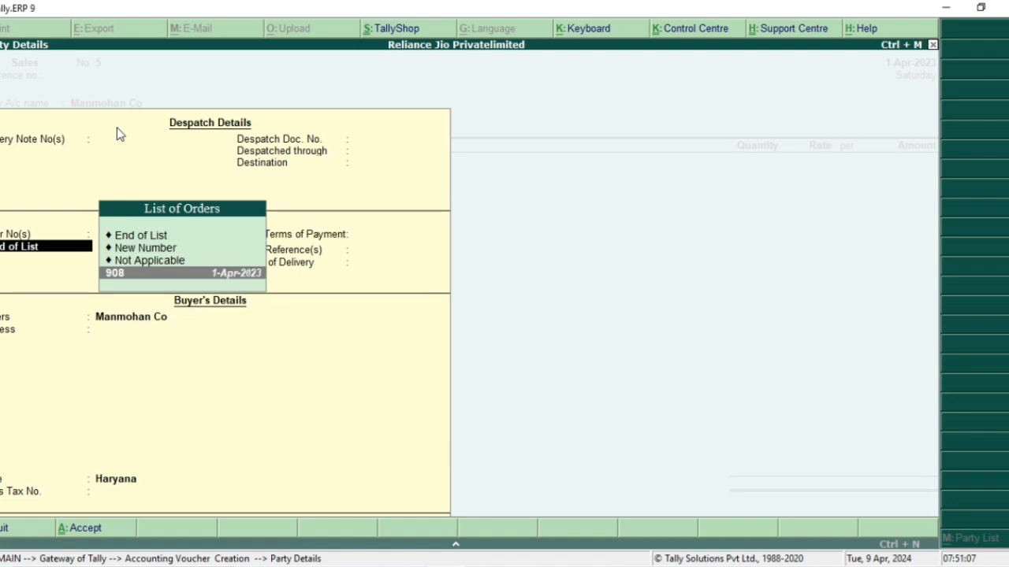
key("Return")
key("Return")
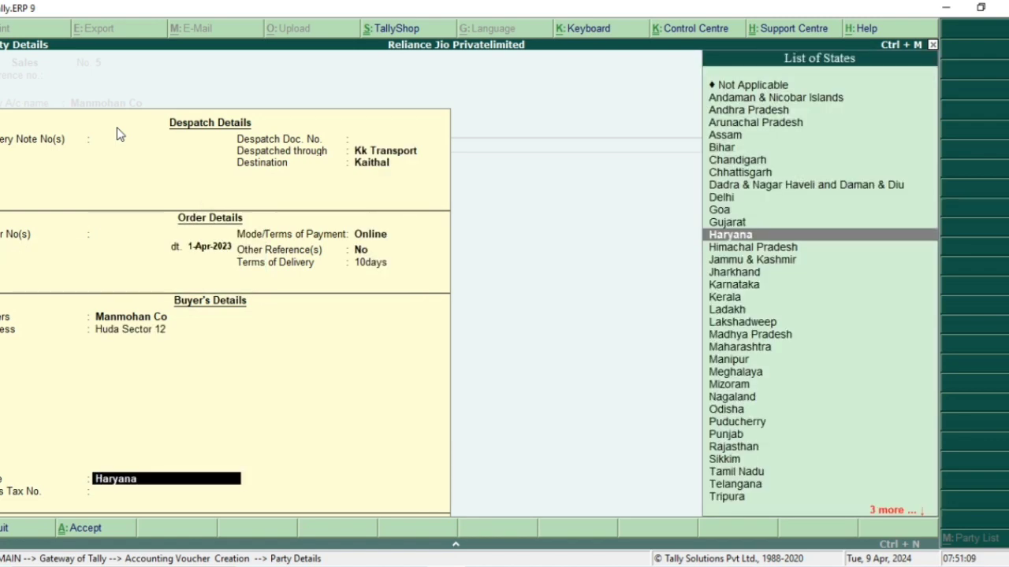
Accept the party details with Haryana as the state and choose Sales Ac as the sales ledger
key("Return")
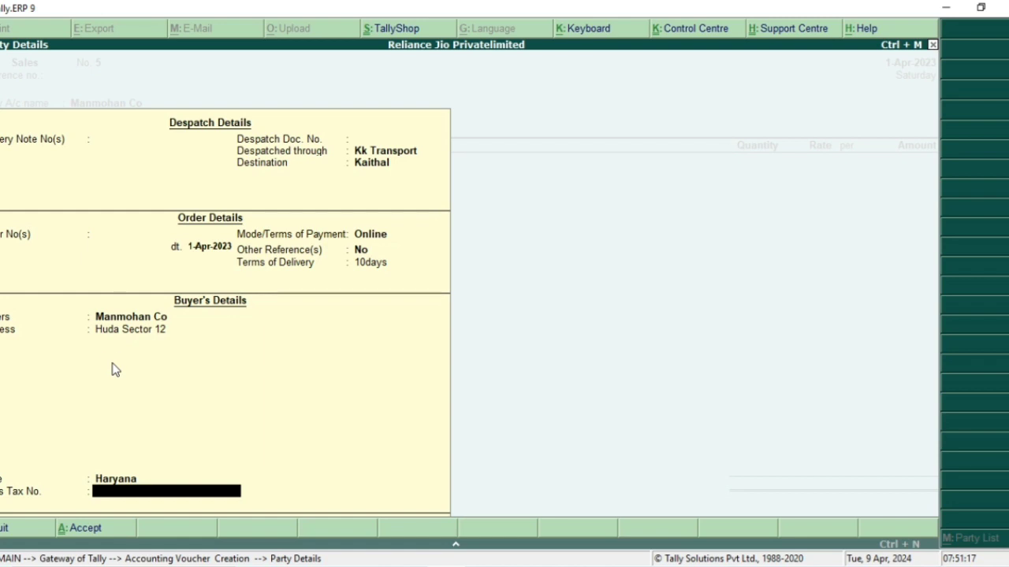
key("Return")
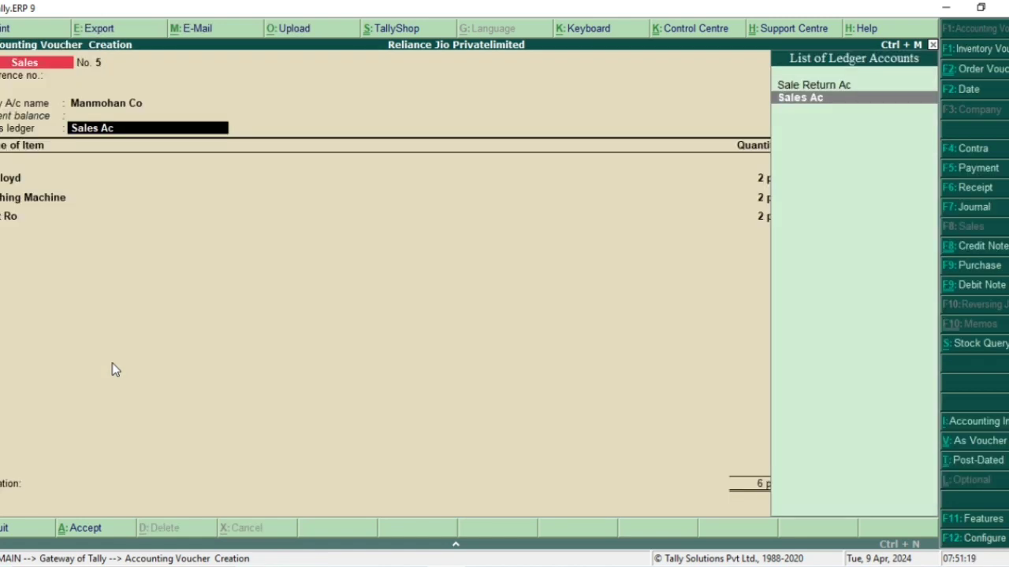
key("Return")
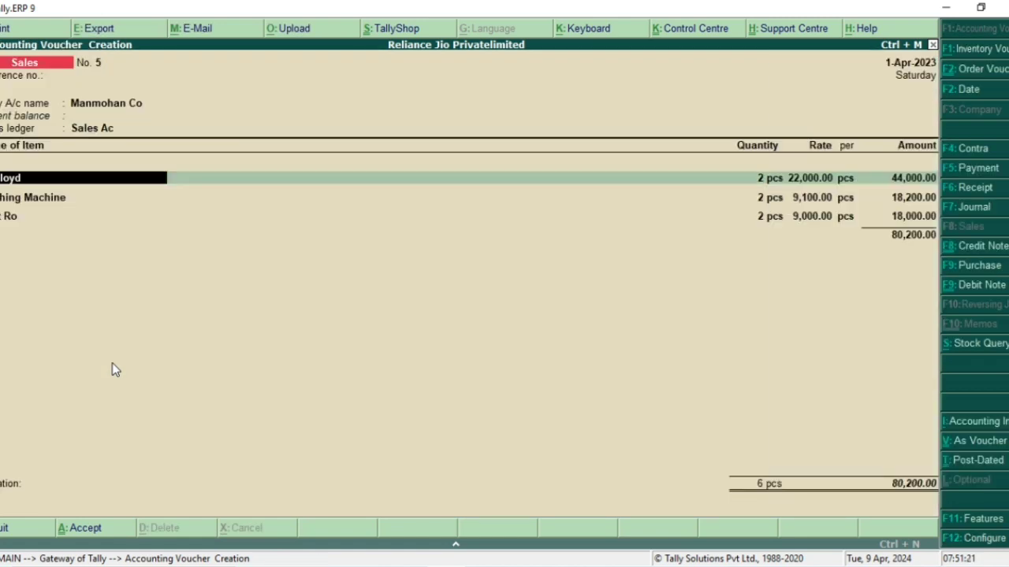
Accept the Ac Lloyd allocation of 2 pcs at 22,000.00 against the linked sales order
key("Return")
key("Return")
key("Return")
key("Return")
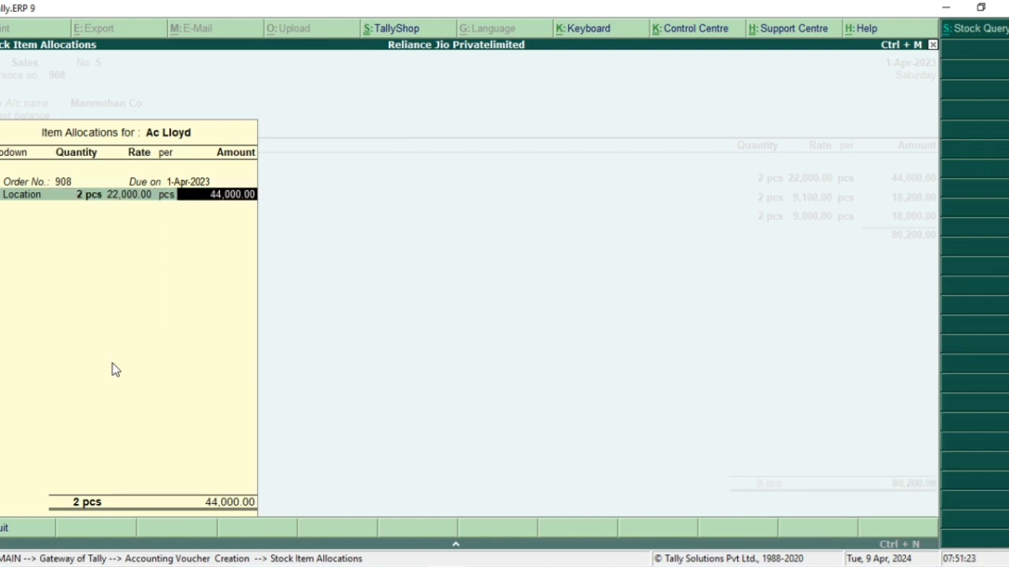
key("Return")
key("Return")
Accept the Washing Machine allocation of 2 pcs at 9,100.00 against the linked sales order
key("Return")
key("Return")
key("Return")
key("Return")
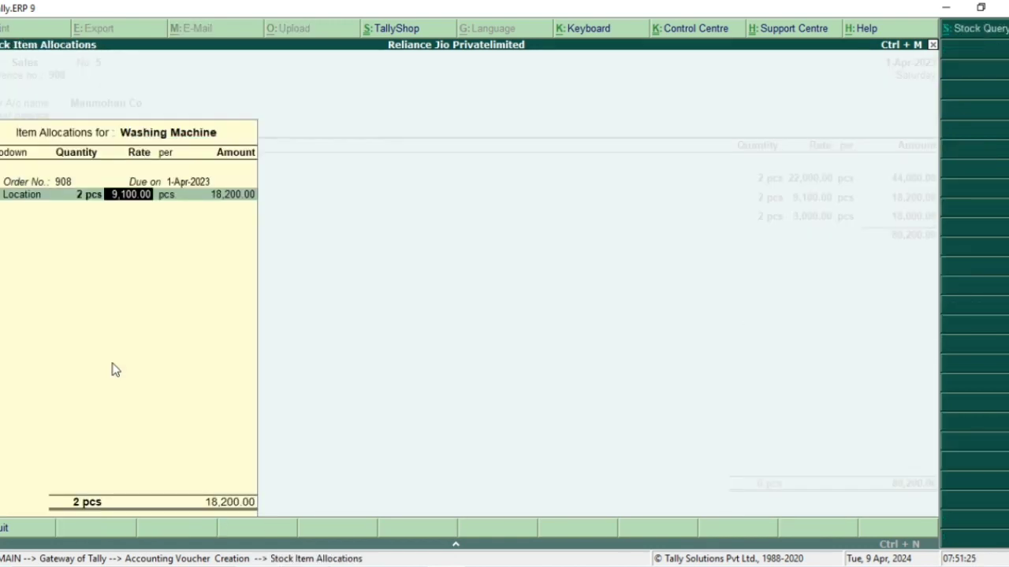
key("Return")
key("Return")
key("Return")
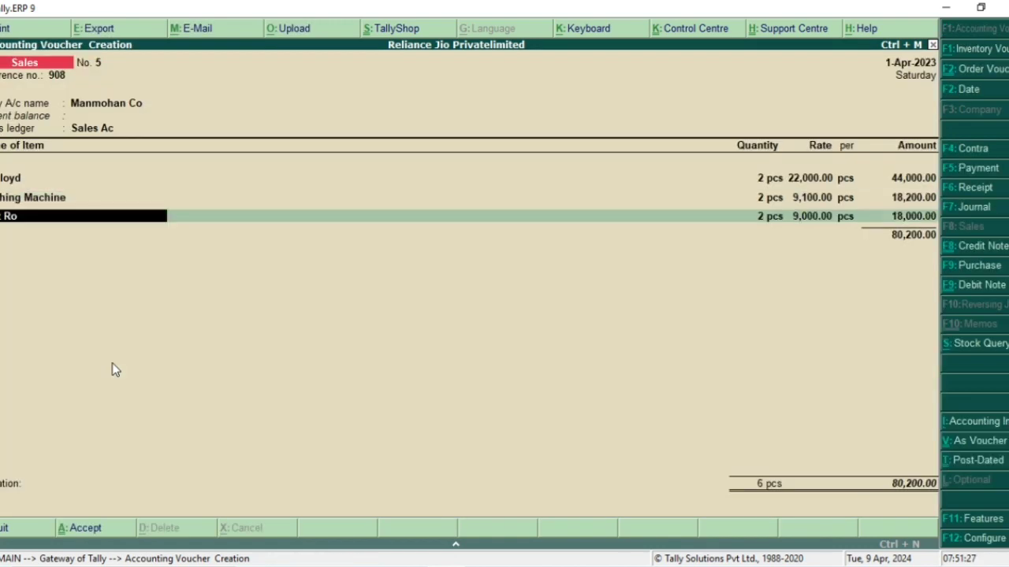
Accept the Kent Ro allocation of 2 pcs at 9,000.00 against the linked sales order
key("Return")
key("Return")
key("Return")
key("Return")
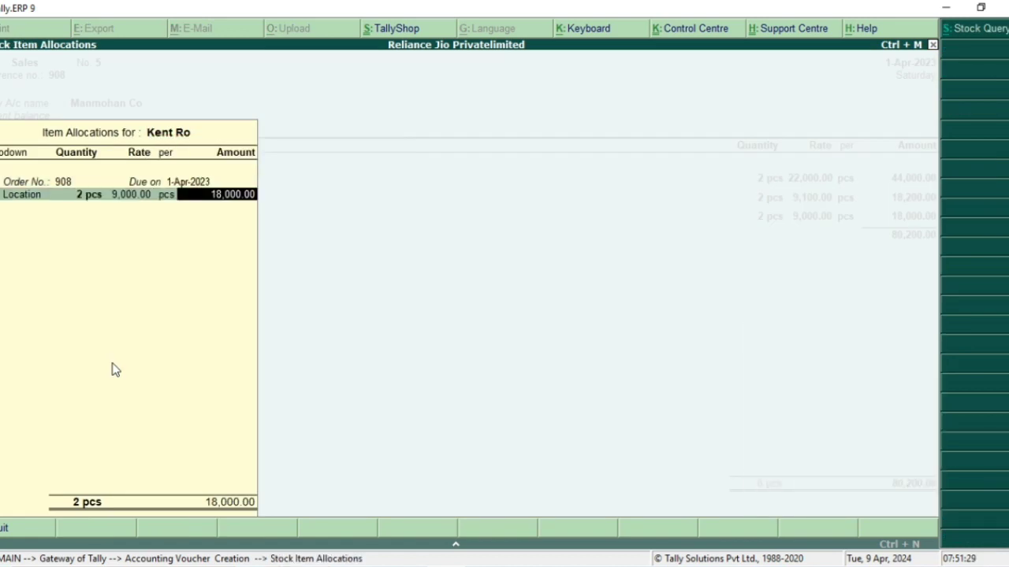
key("Return")
key("Return")
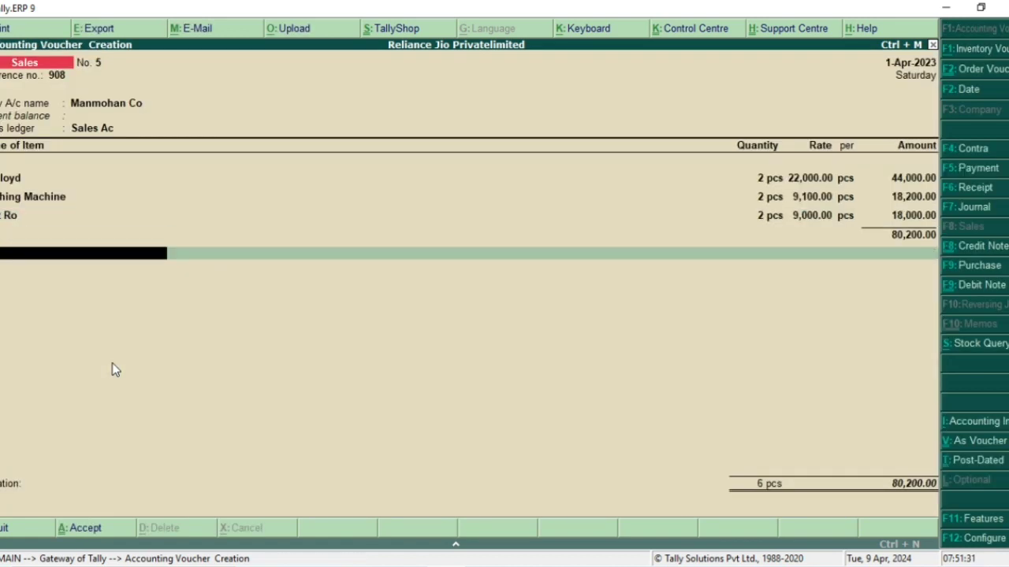
End the item list, enter the narration "Goods sold to manmohan co." and save the sales voucher
key("Return")
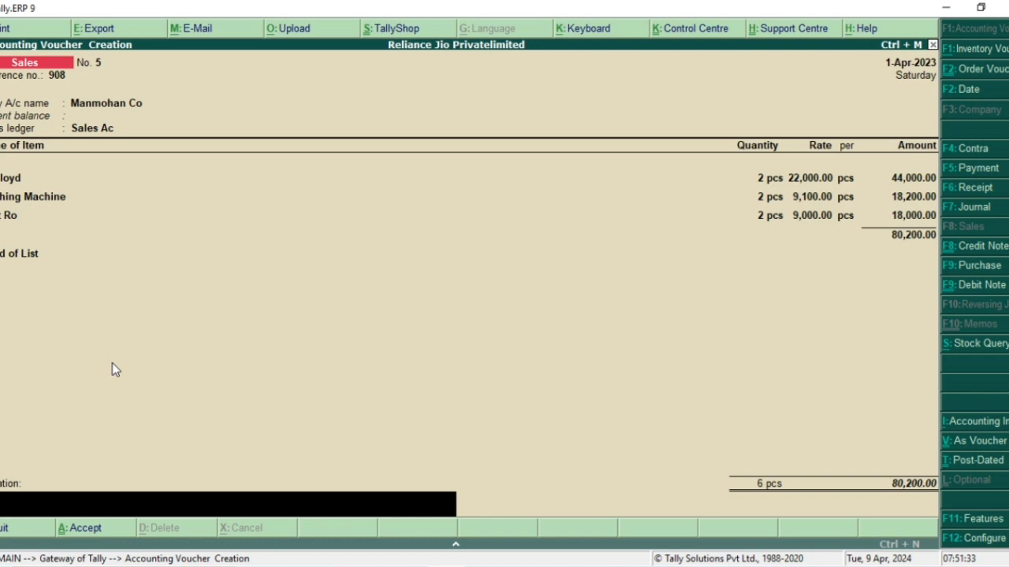
type("s sold to manmohan co")
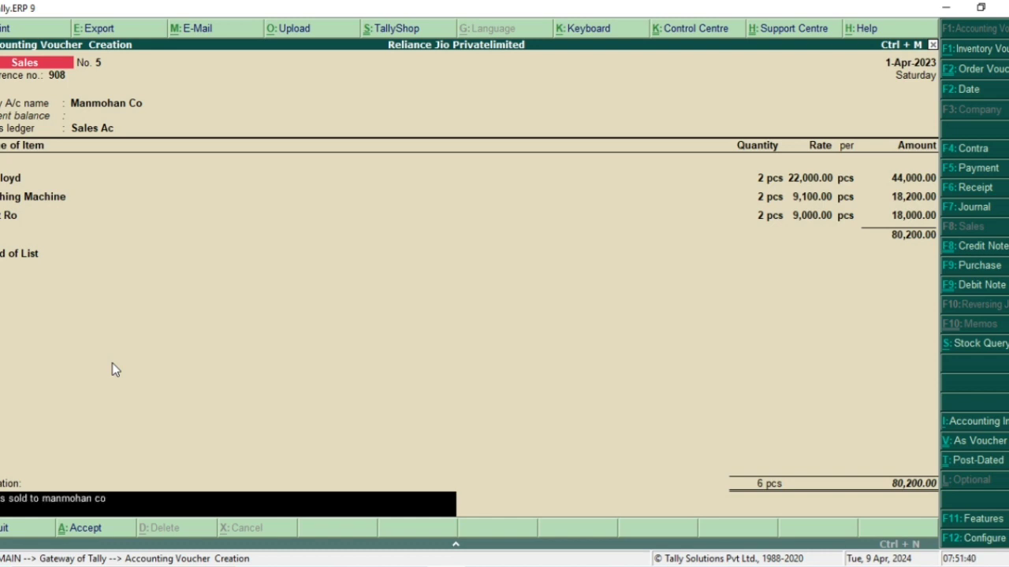
type(".")
key("Return")
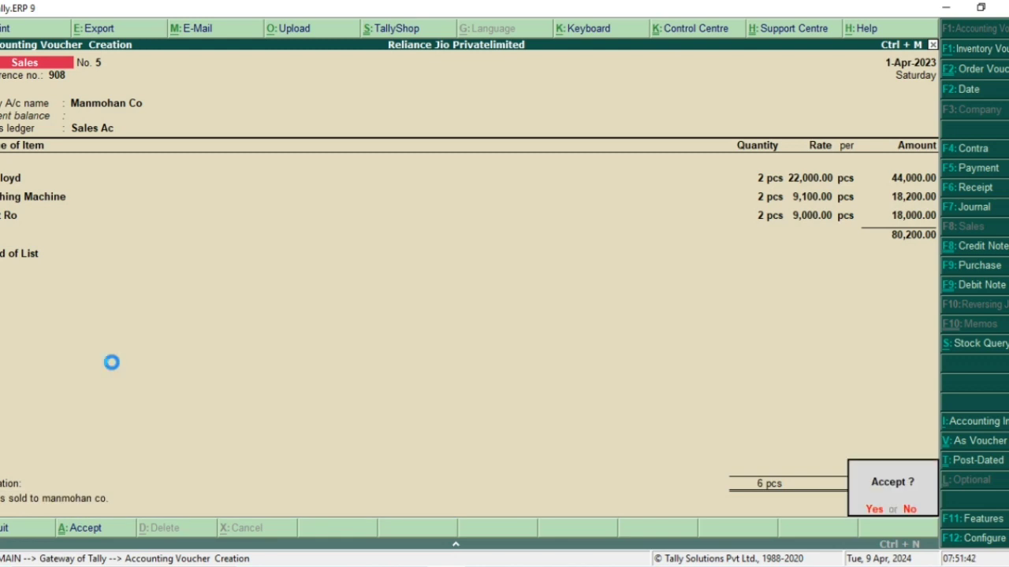
key("Return")
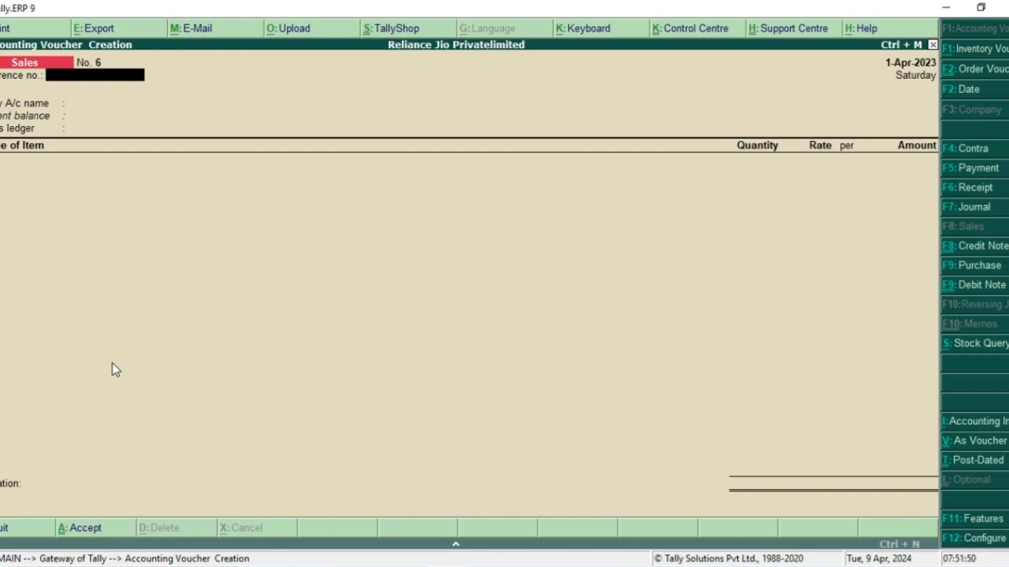
Leave sales voucher entry and open the display reports
key("Escape")
key("y")
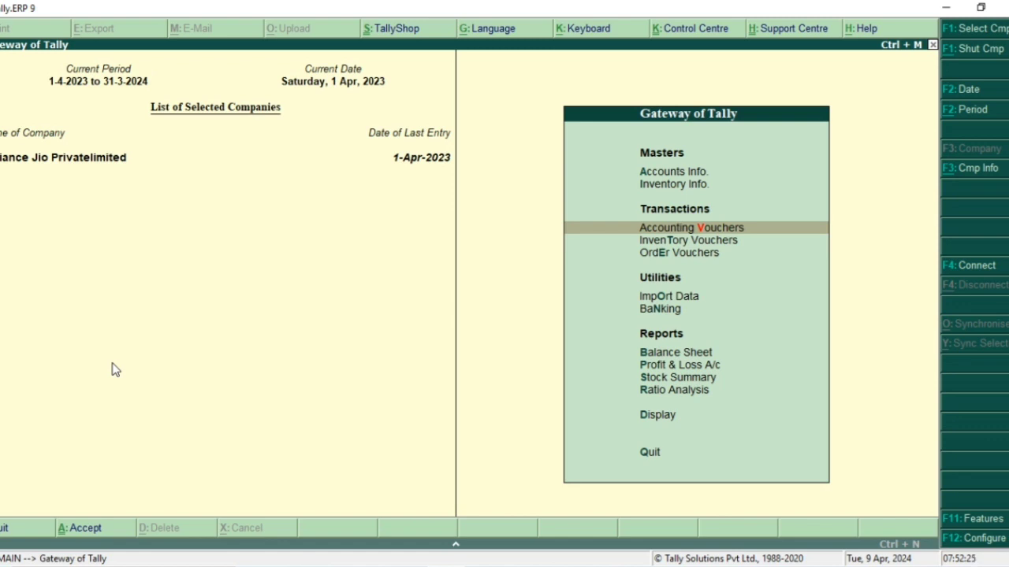
key("Down")
key("Down")
key("Down")
key("Down")
key("Down")
key("Down")
key("Down")
key("Down")
key("Down")
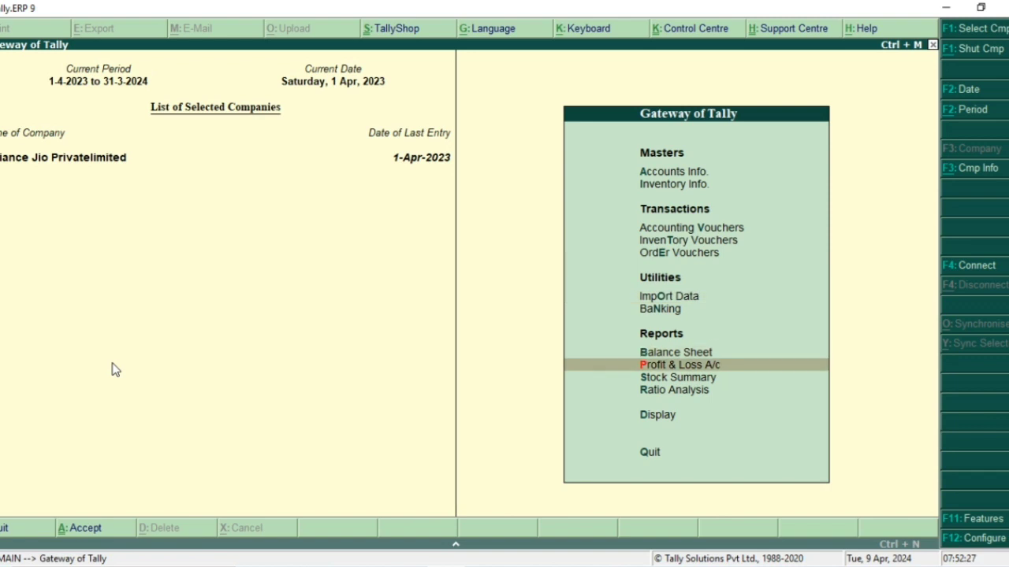
key("Return")
Open the Sales Register among the account books
key("Down")
key("Down")
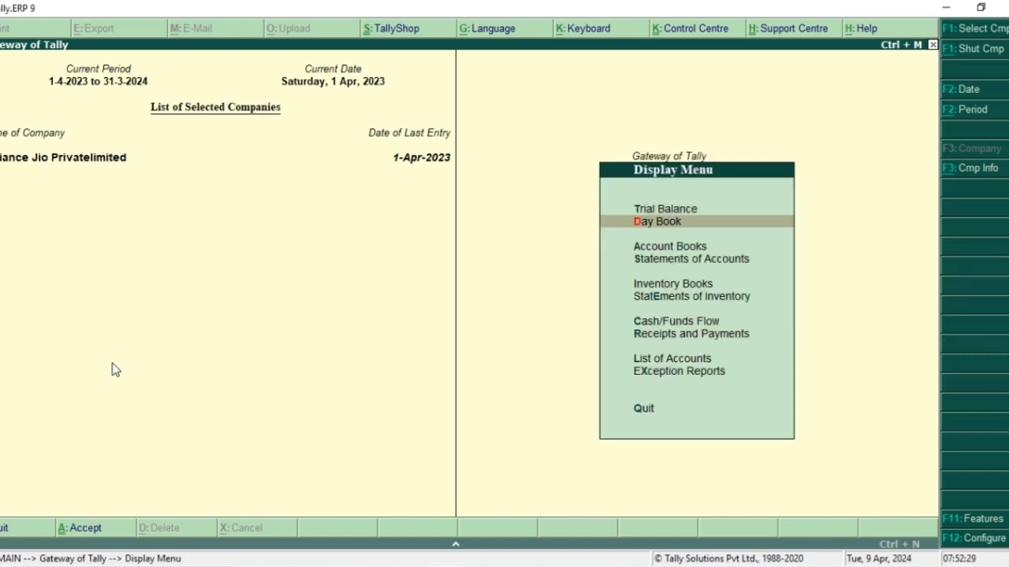
key("Return")
key("Down")
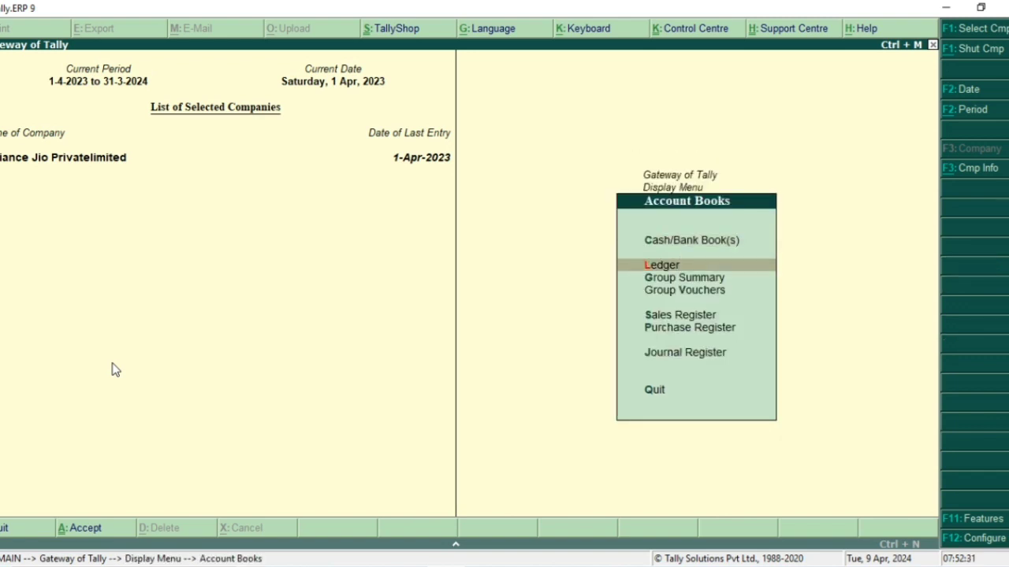
key("Down")
key("Down")
key("Down")
key("Return")
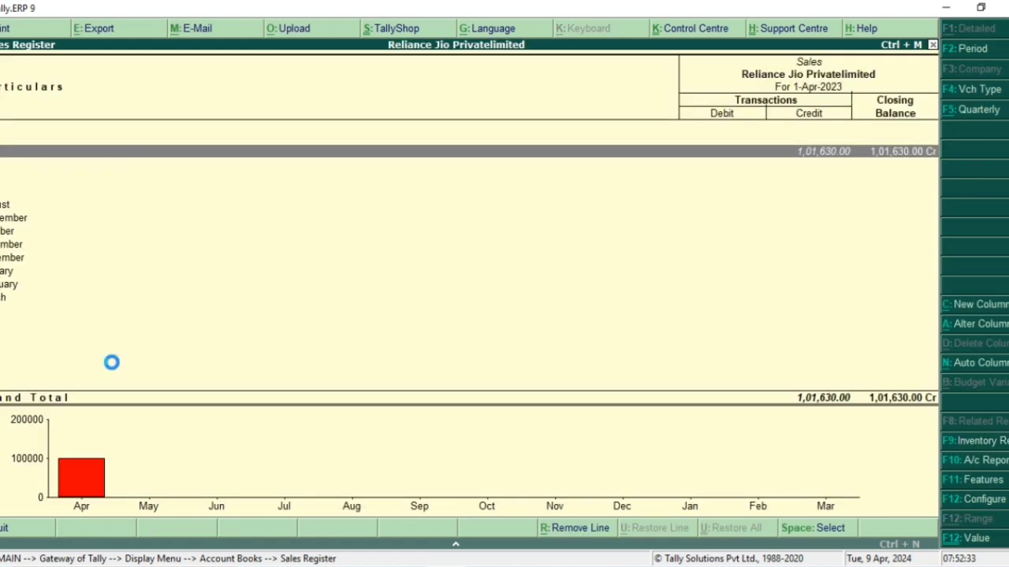
Open April's list of sales vouchers and bring up the Manmohan Co voucher
key("Return")
key("Down")
key("Down")
key("Down")
key("Down")
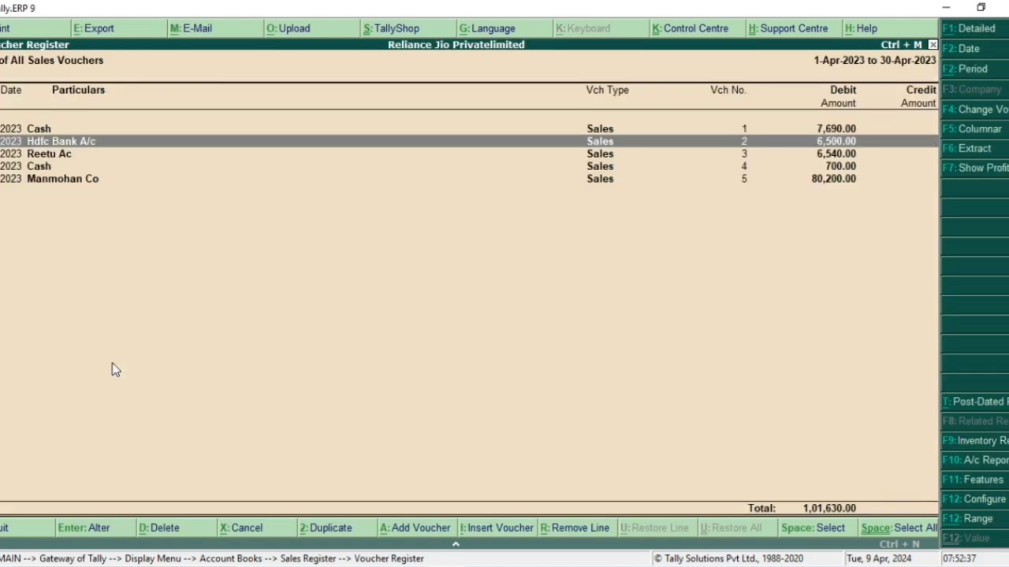
key("Return")
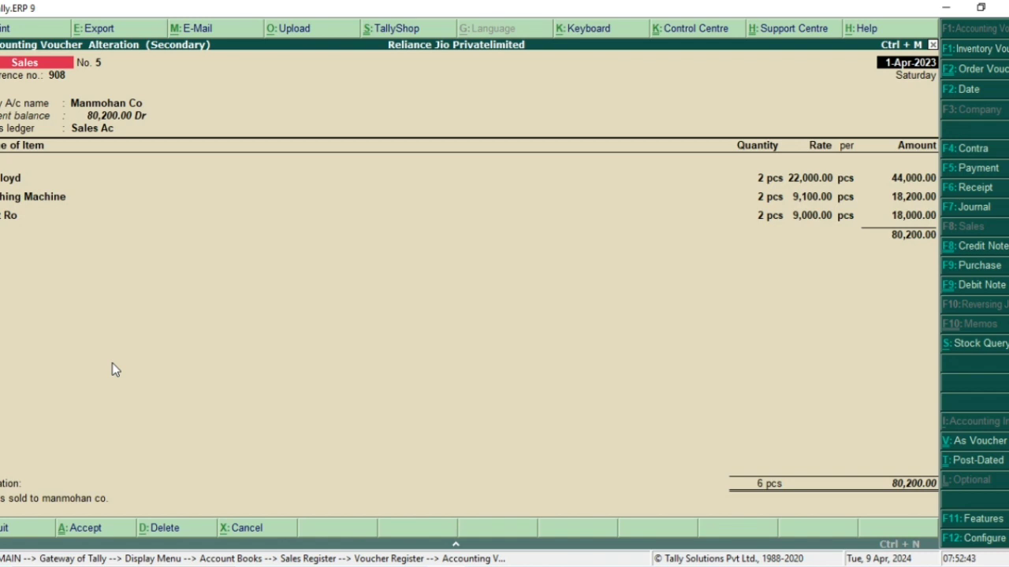
Start exporting the Manmohan Co sales voucher with Default (All Languages) and the Excel (Spreadsheet) format
key("alt+e")
key("ctrl+a")
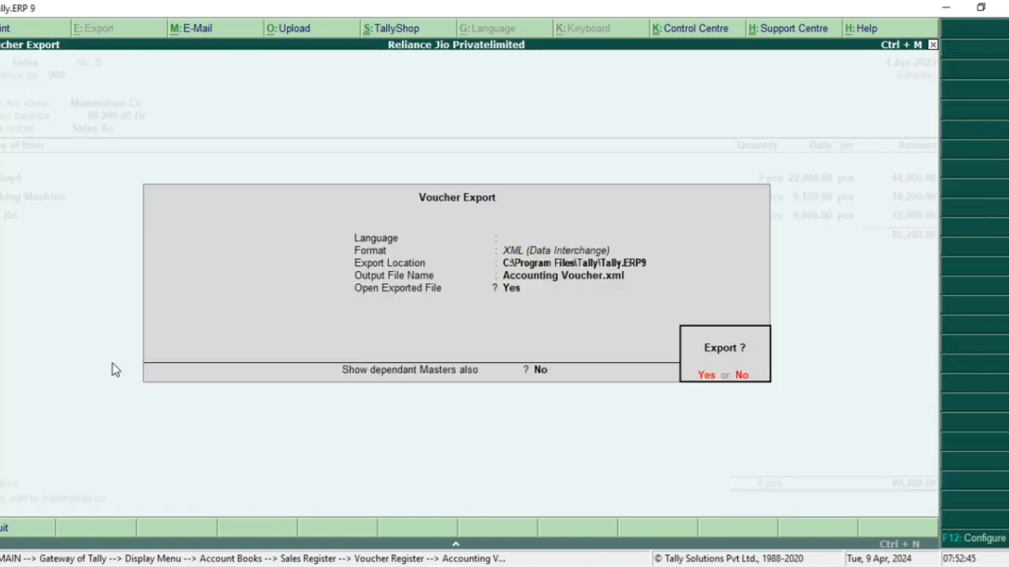
key("n")
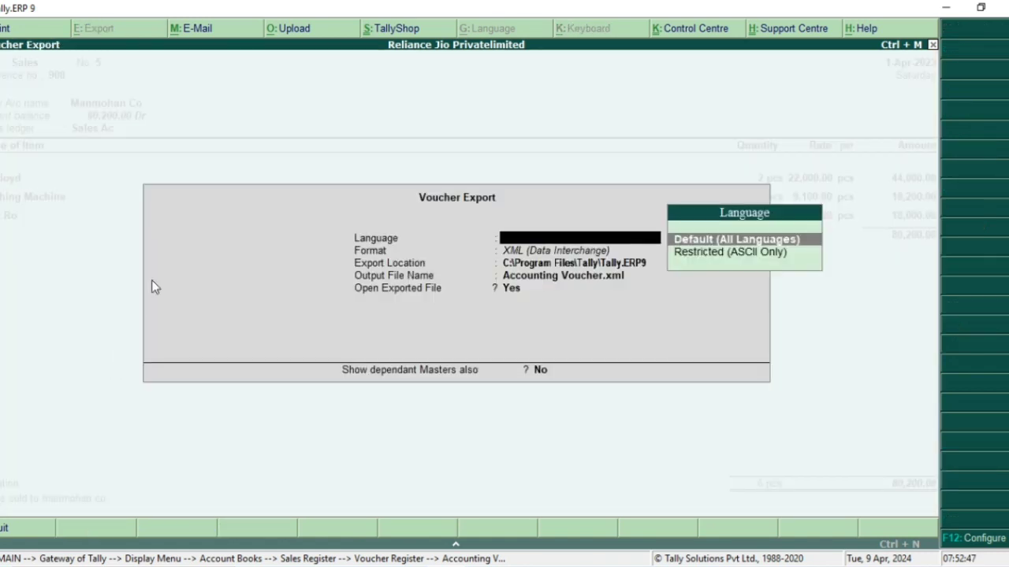
key("Return")
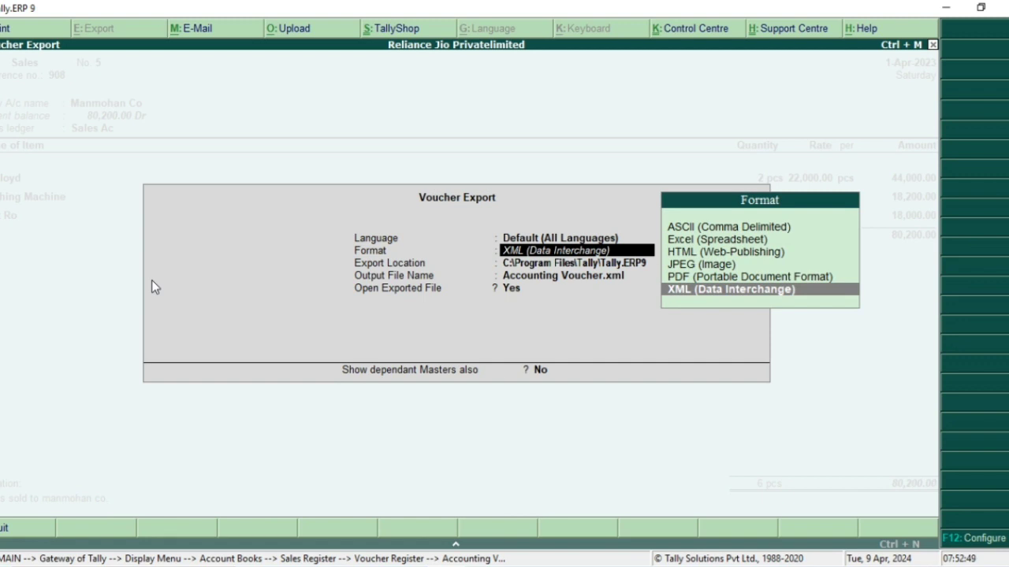
key("Up")
key("Up")
key("Up")
key("Up")
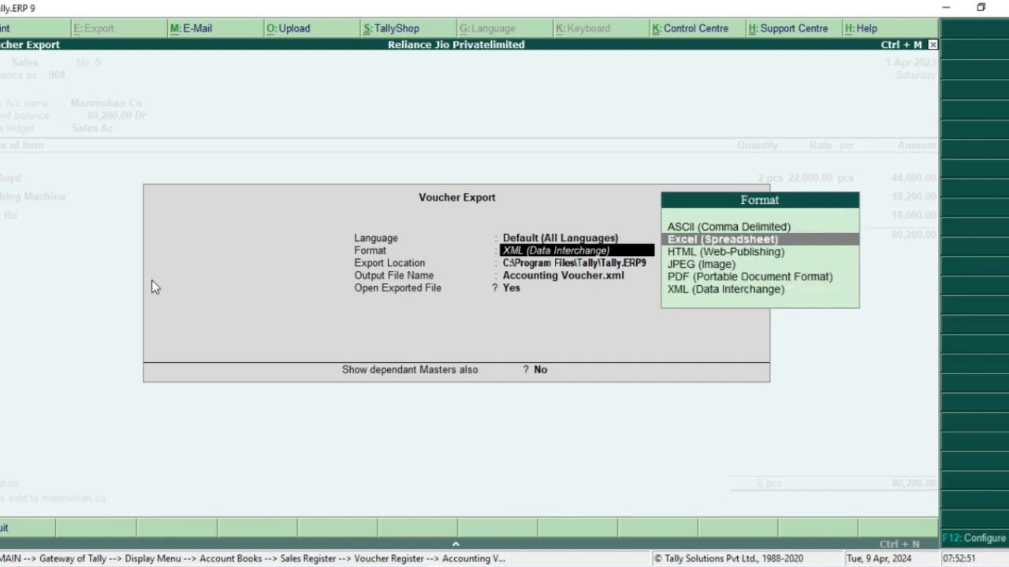
key("Return")
Keep Accounting Voucher.xlsx as the output file, turn off Excel formatting and run the export
key("Return")
key("Return")
key("Return")
key("Return")
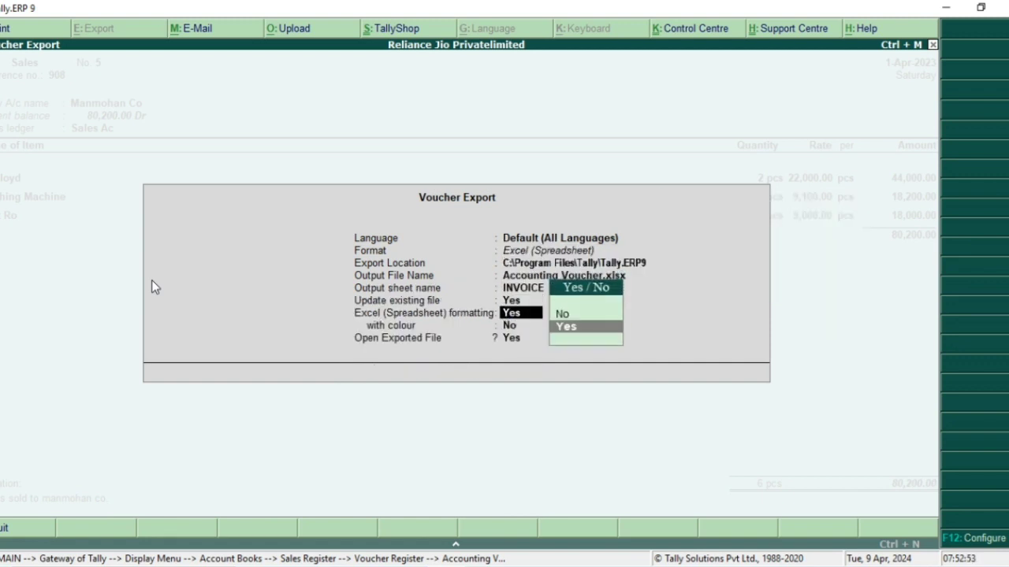
key("Up")
key("Return")
key("Return")
key("Return")
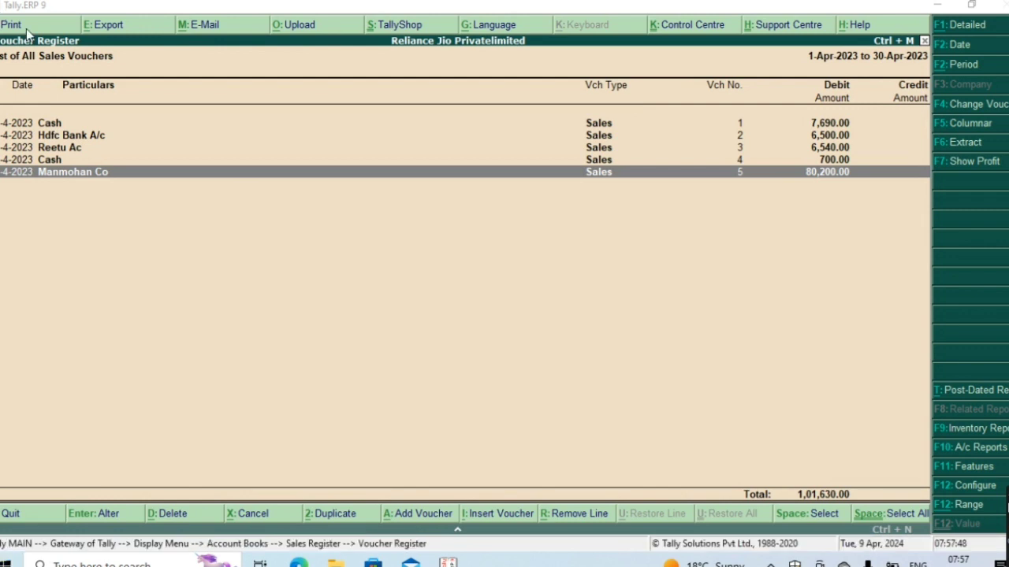
Reopen the Manmohan Co voucher from the voucher register to view it, and close it along with the reports
key("Return")
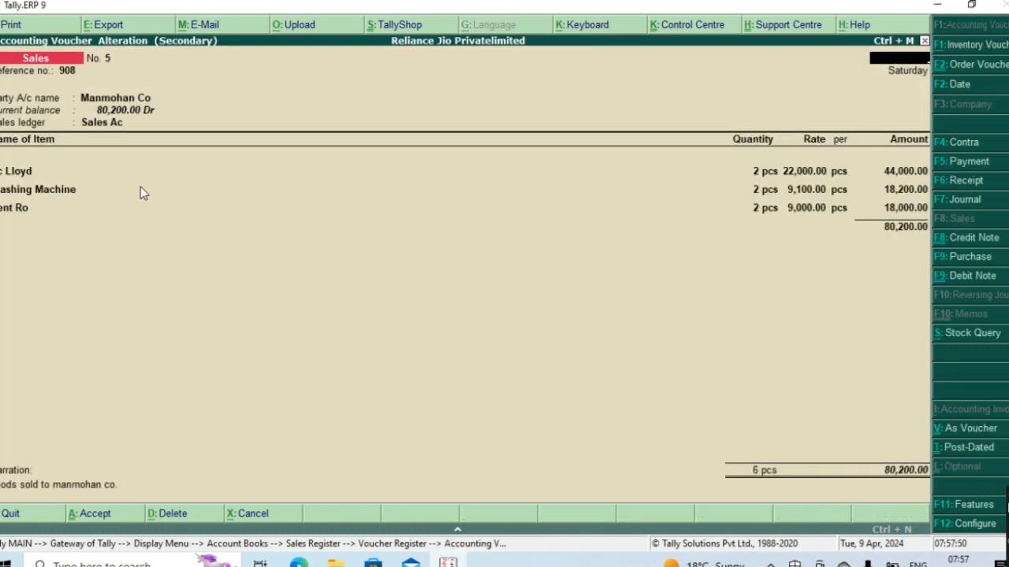
key("Escape")
key("Escape")
key("Escape")
key("Escape")
key("Escape")
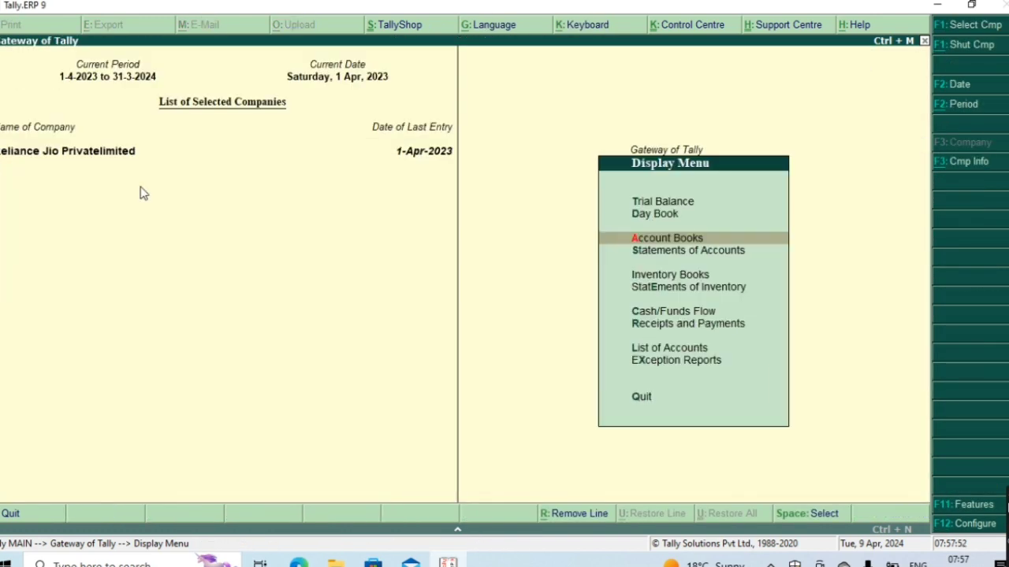
Open accounting voucher entry and start a receipt voucher
key("Up")
key("Up")
key("Up")
key("Up")
key("Up")
key("Up")
key("Up")
key("Up")
key("Up")
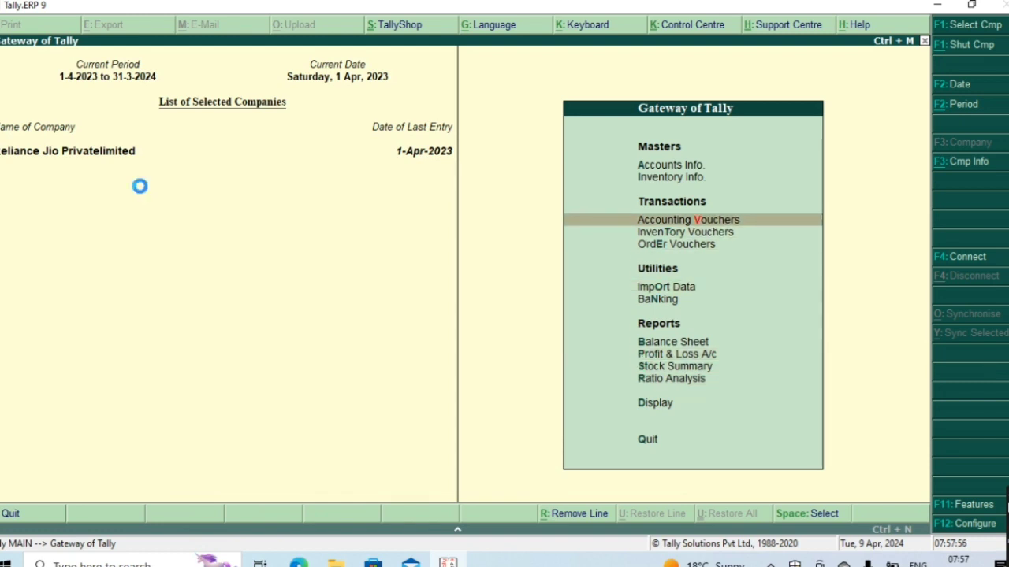
key("Return")
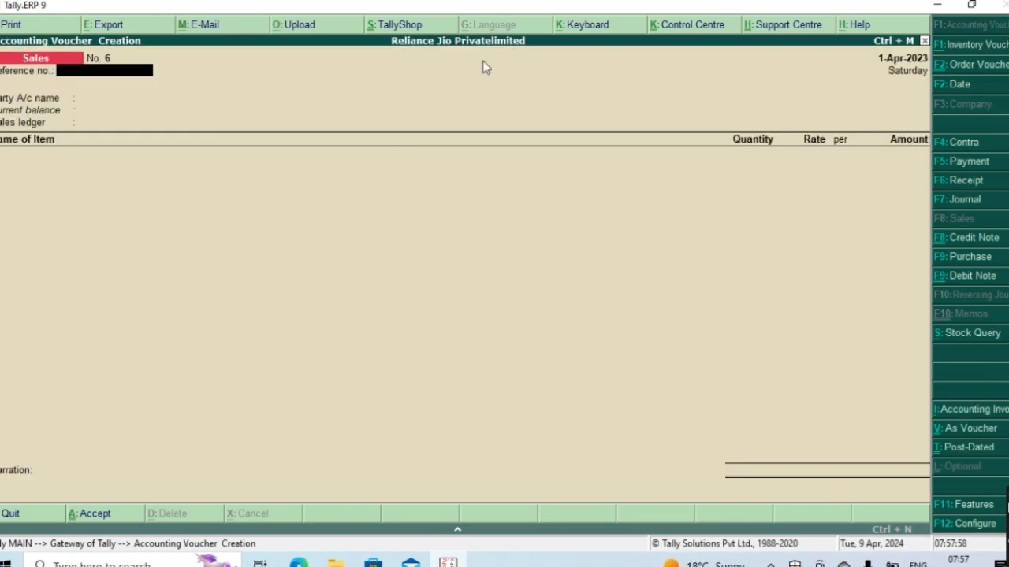
left_click(945, 182)
key("Return")
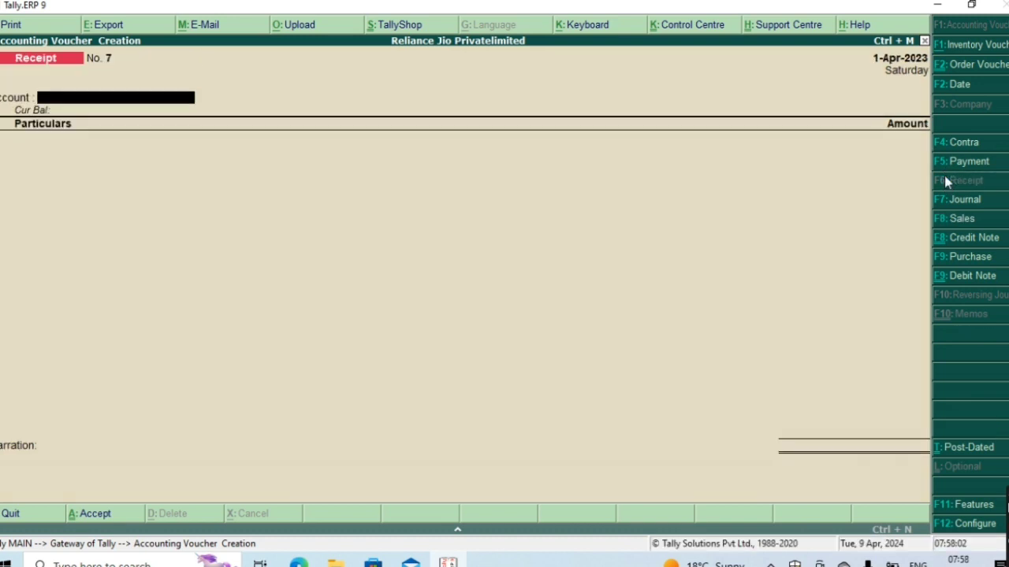
Choose Hdfc Bank A/c as the receiving account and Manmohan Co as the credited ledger
type("H")
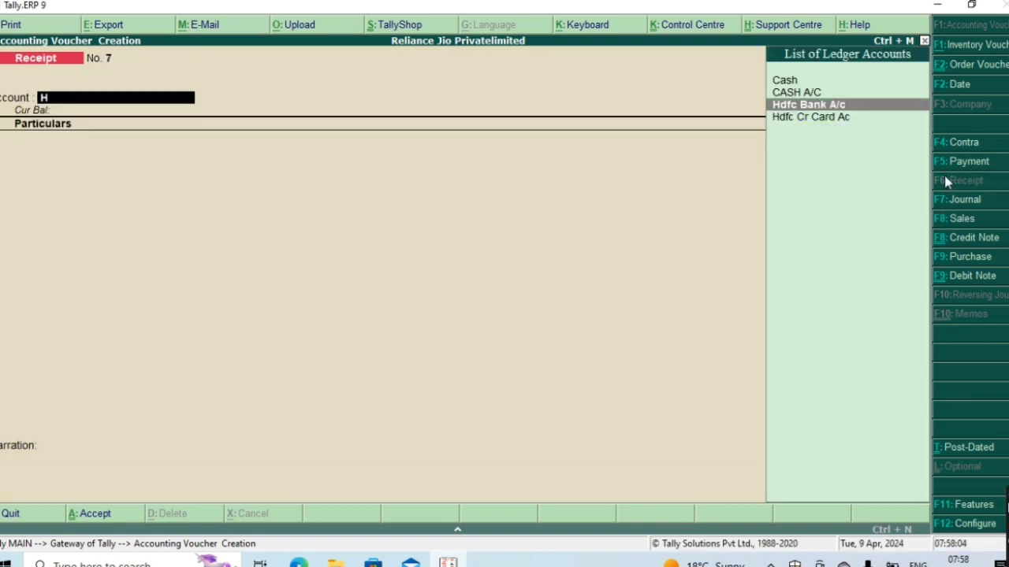
key("Return")
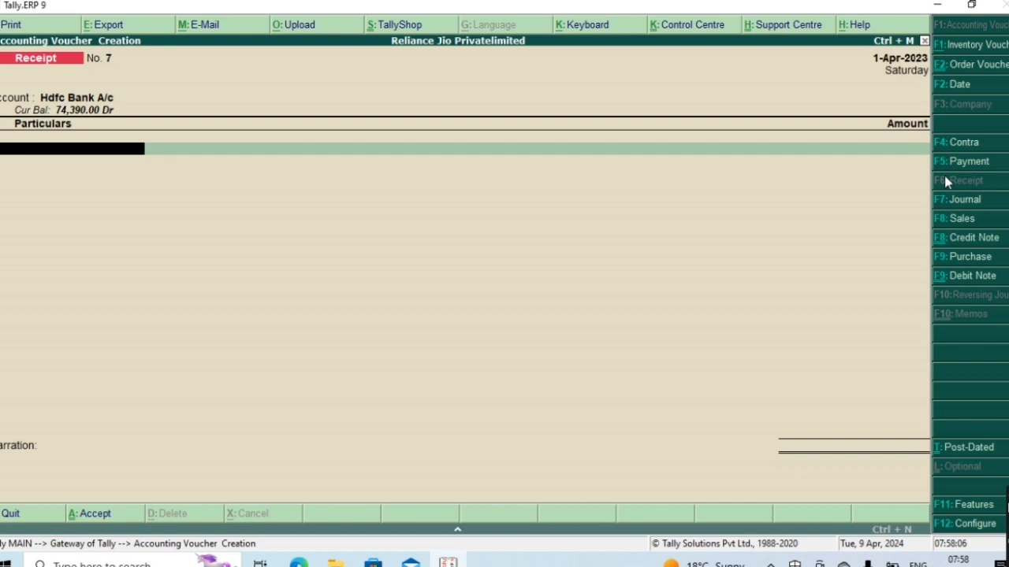
type("M")
key("Down")
key("Down")
key("Down")
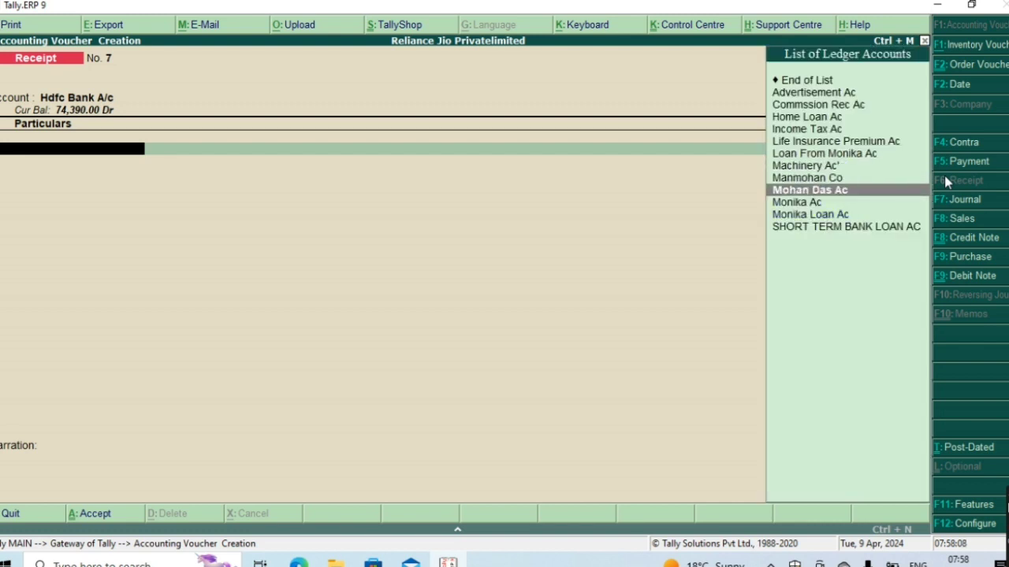
key("Up")
key("Return")
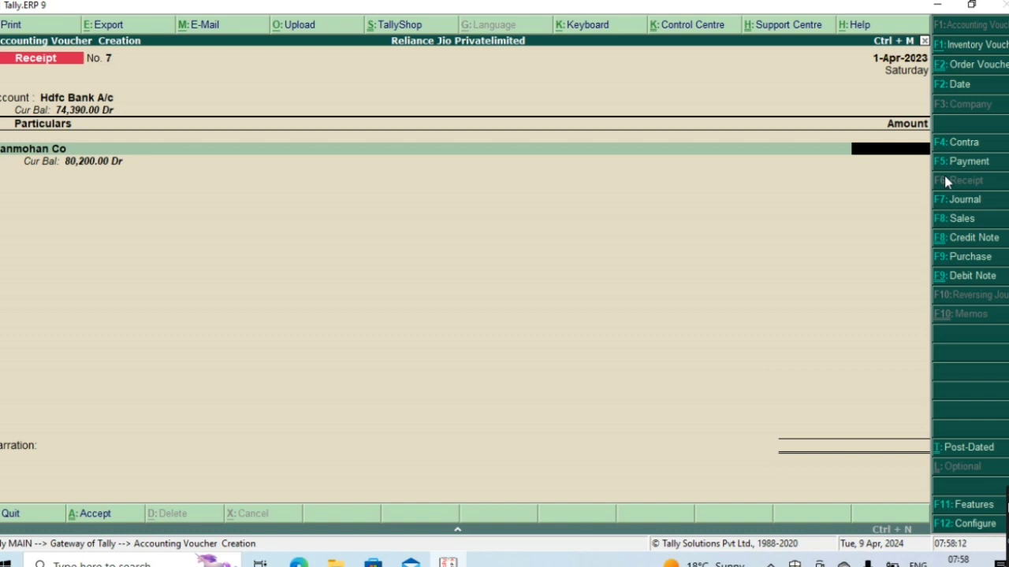
Enter 80,200 as the amount received and allocate it as Agst Ref to Manmohan Co's pending bill dated 1-Apr-2023
type("80,200")
key("Return")
key("Return")
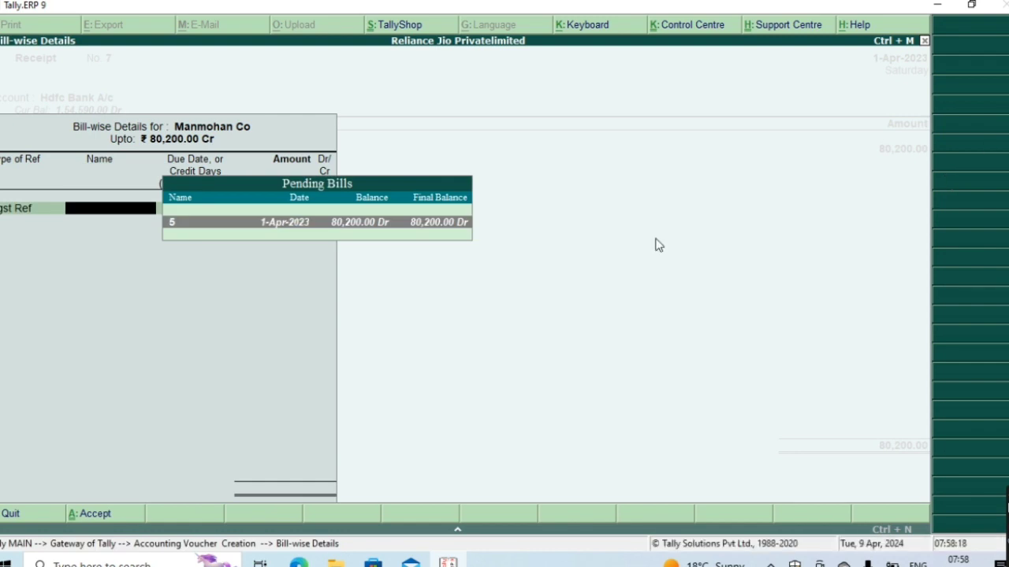
left_click(434, 231)
key("Return")
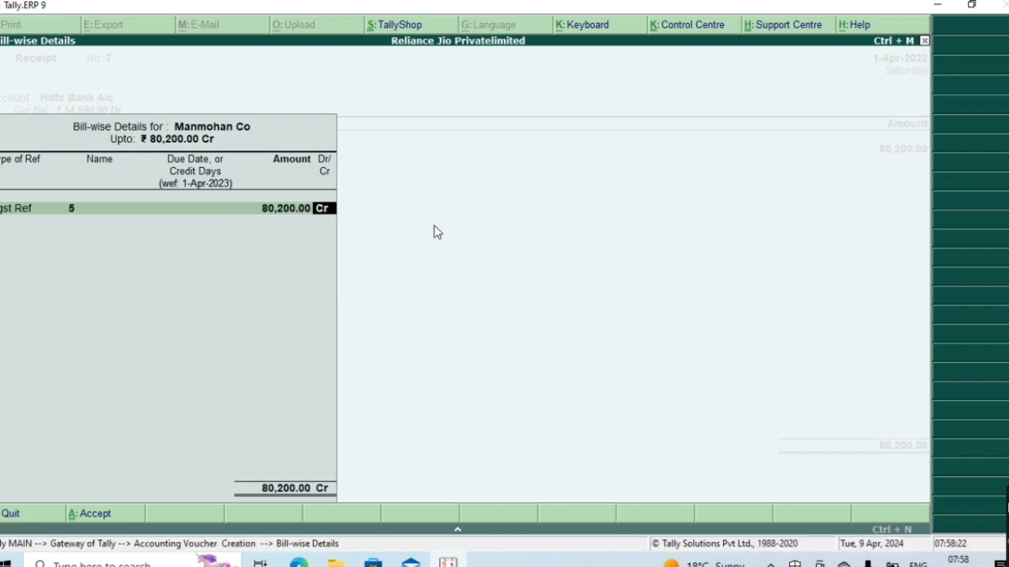
key("Return")
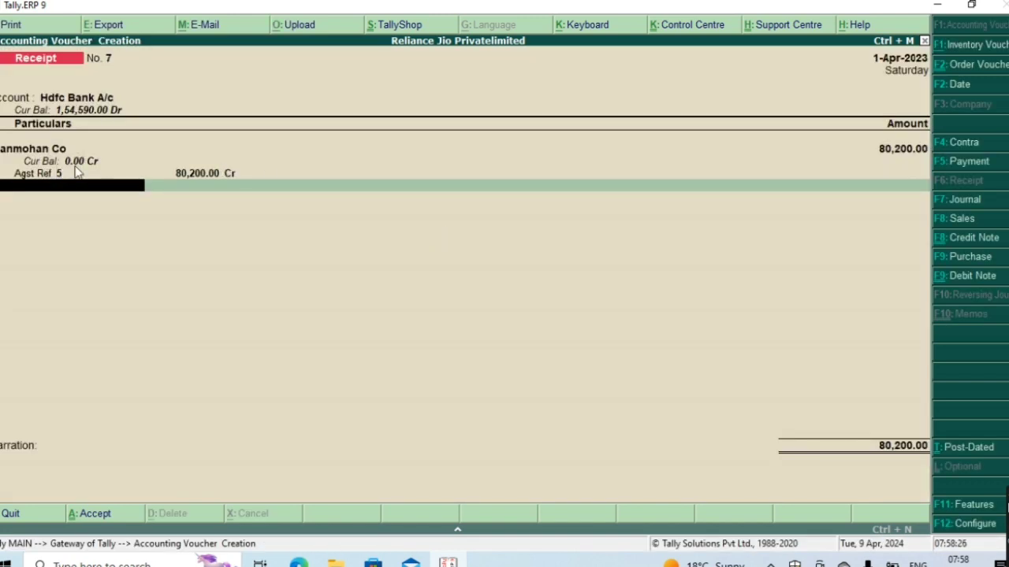
key("Return")
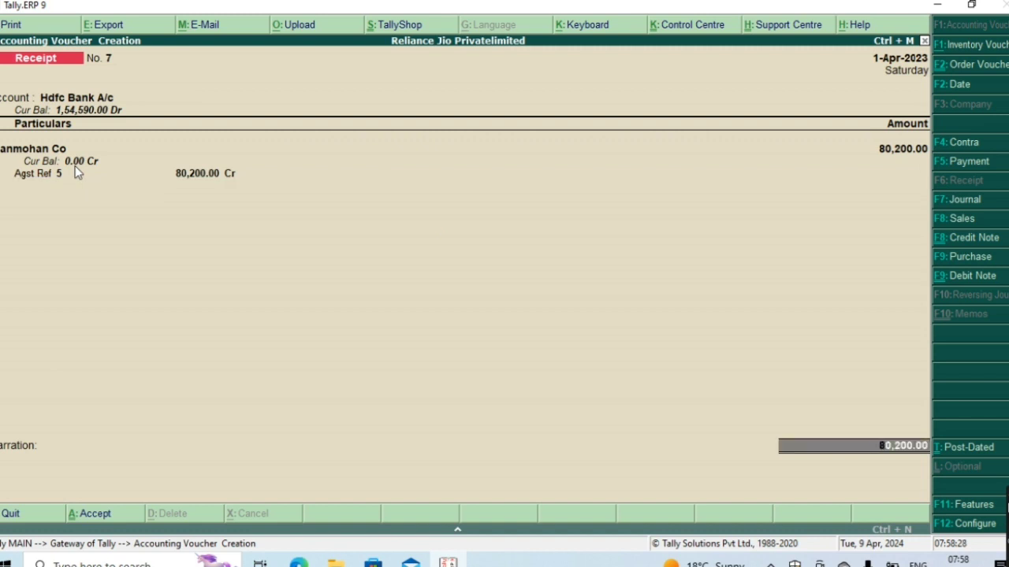
Complete the Hdfc Bank A/c allocation as Cheque/DD for 80,200 dated 1-Apr-2023, leaving the instrument number and bank blank
key("Return")
key("Return")
key("Return")
key("Return")
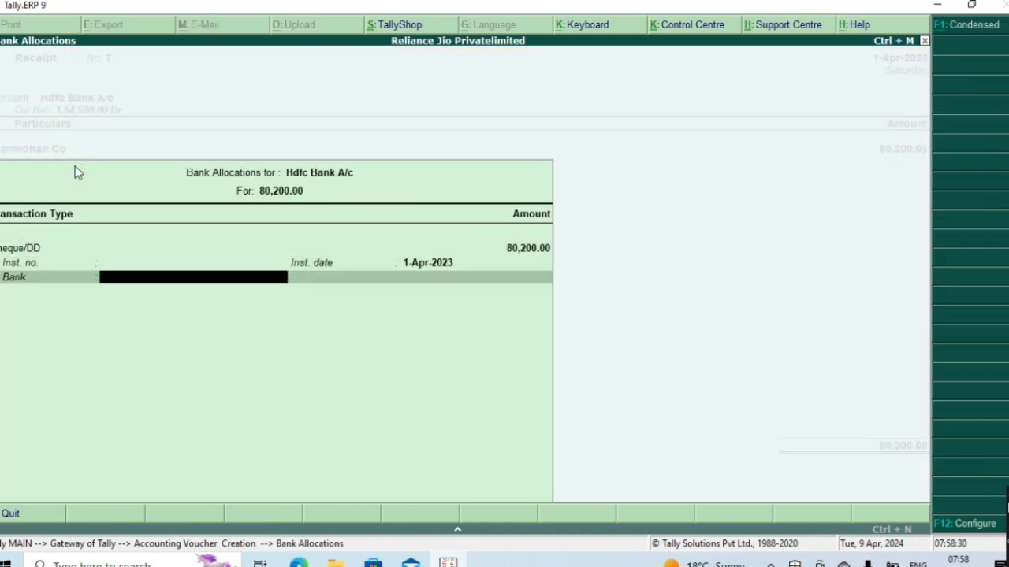
key("Return")
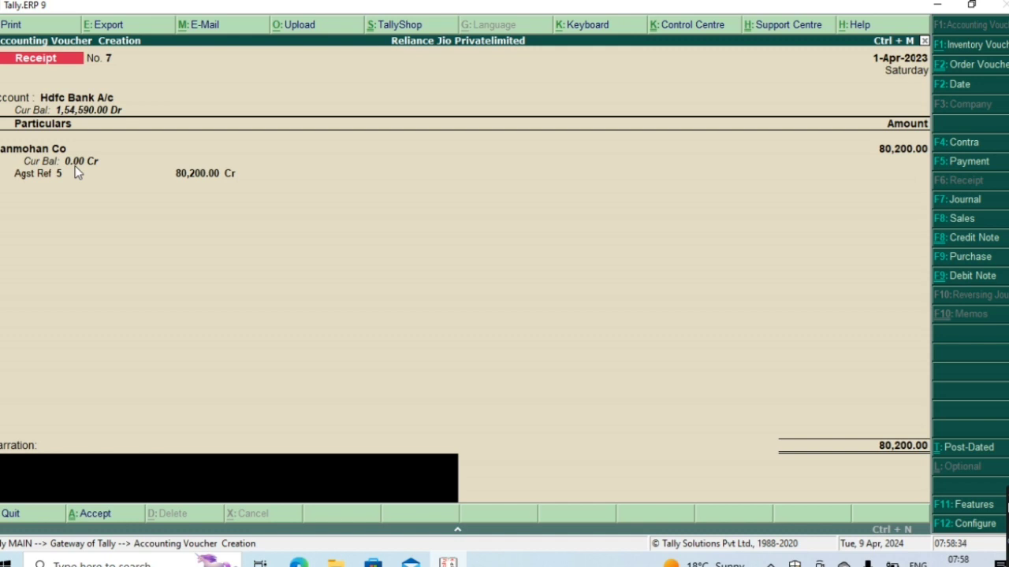
Add the narration "amount received in hdfc bank from manmohan co" and save the receipt voucher
type("nount")
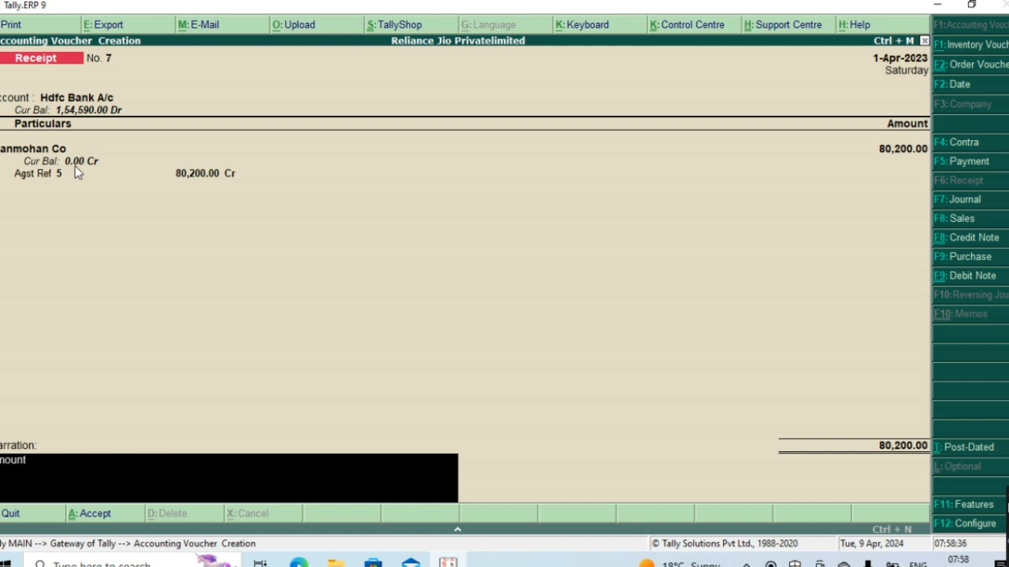
type(" received in hf")
key("BackSpace")
type("dfc bank")
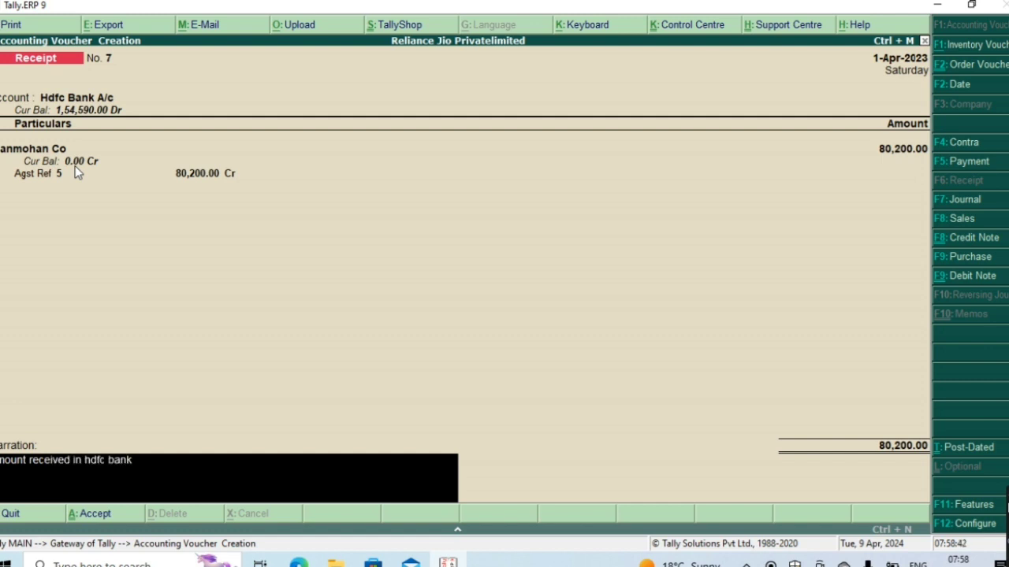
type(" from manmohan co")
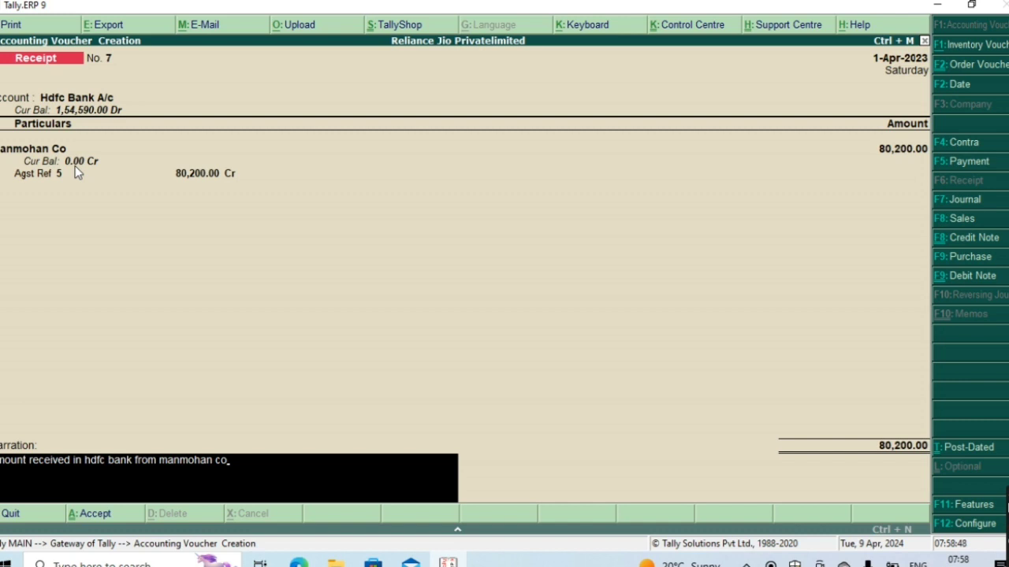
key("Return")
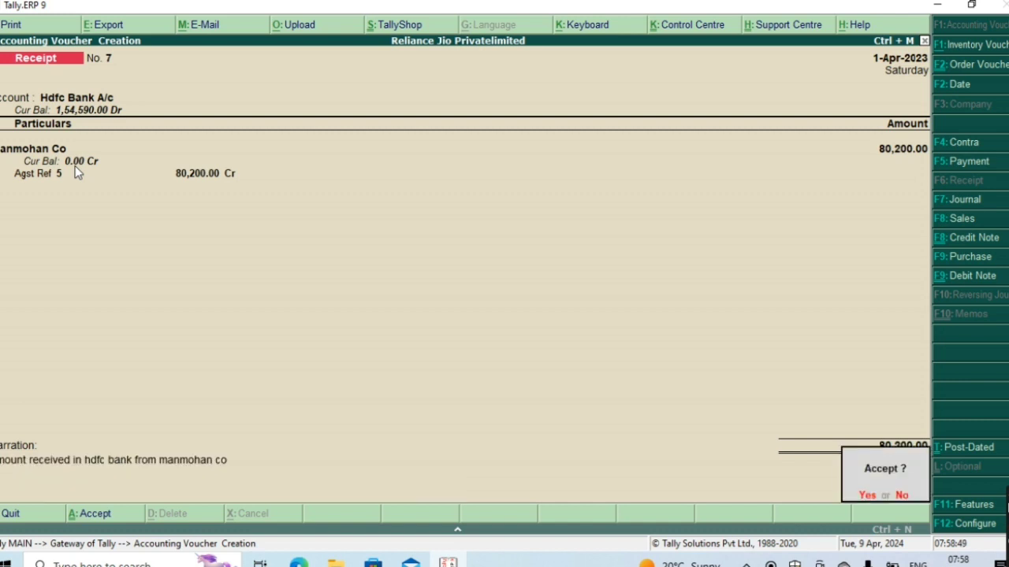
key("Return")
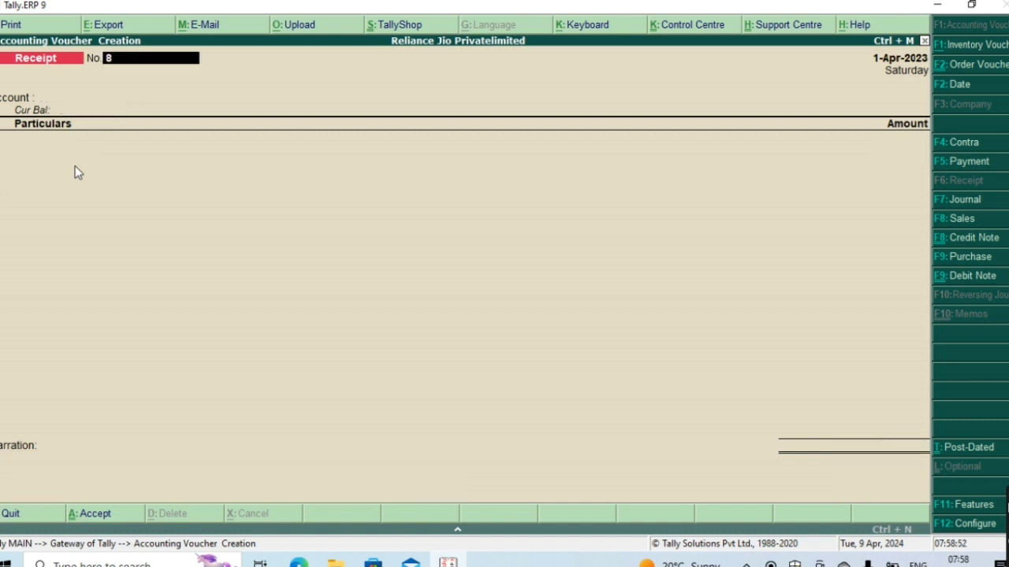
Leave voucher entry and open the Day Book
key("Escape")
key("Return")
key("Down")
key("Down")
key("Down")
key("Down")
key("Down")
key("Down")
key("Down")
key("Down")
key("Down")
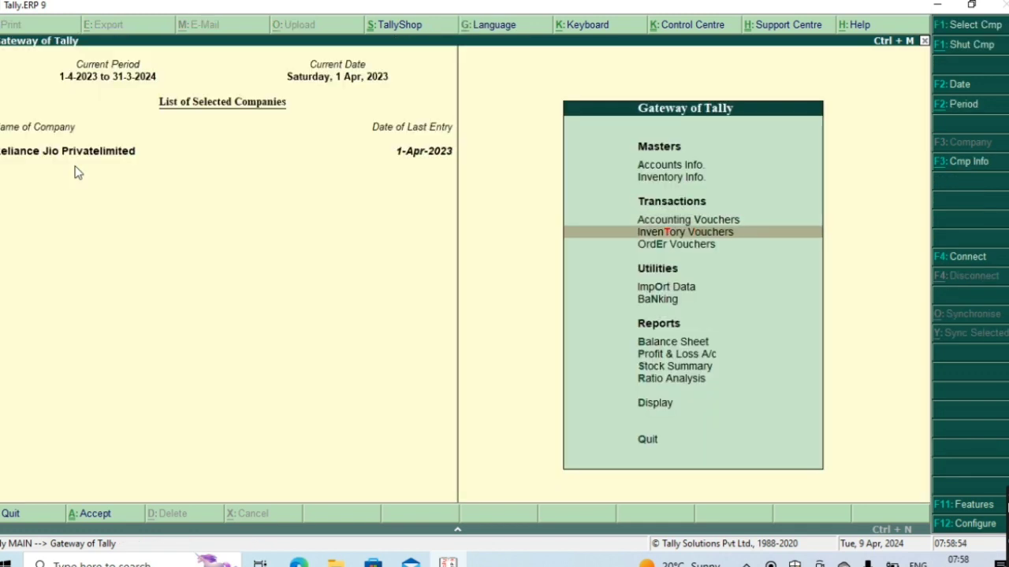
key("Down")
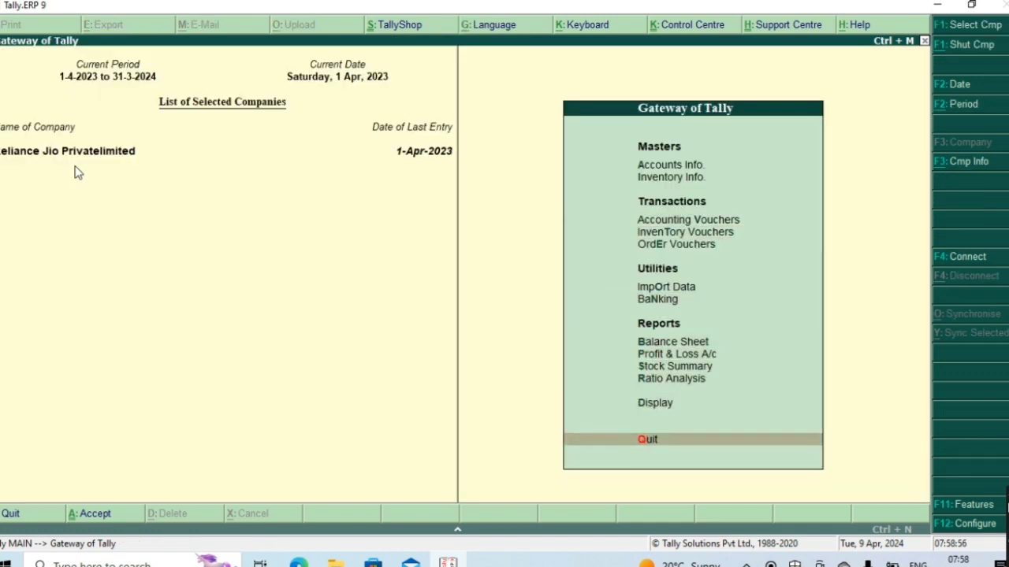
key("Up")
key("Return")
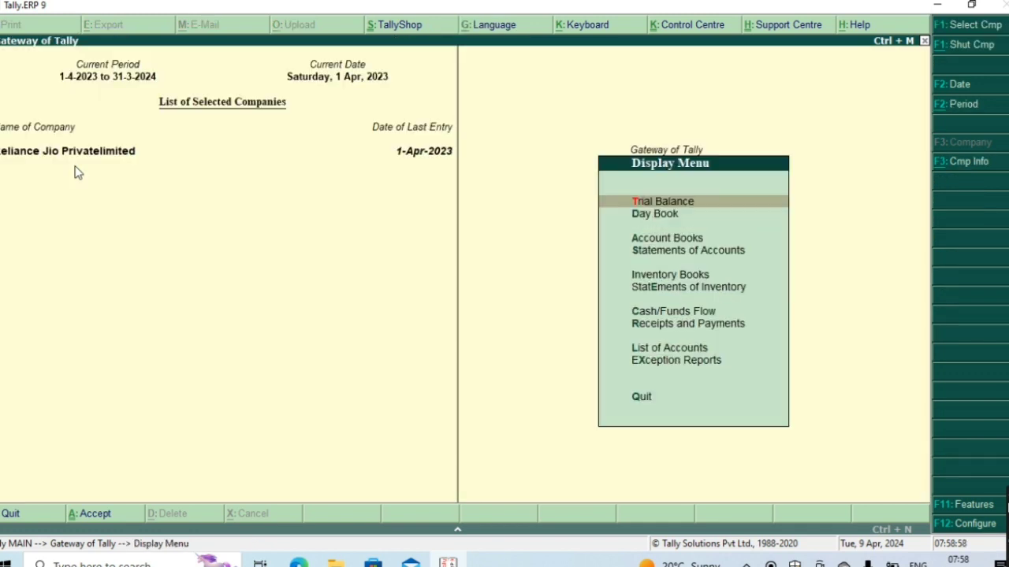
key("Down")
key("Return")
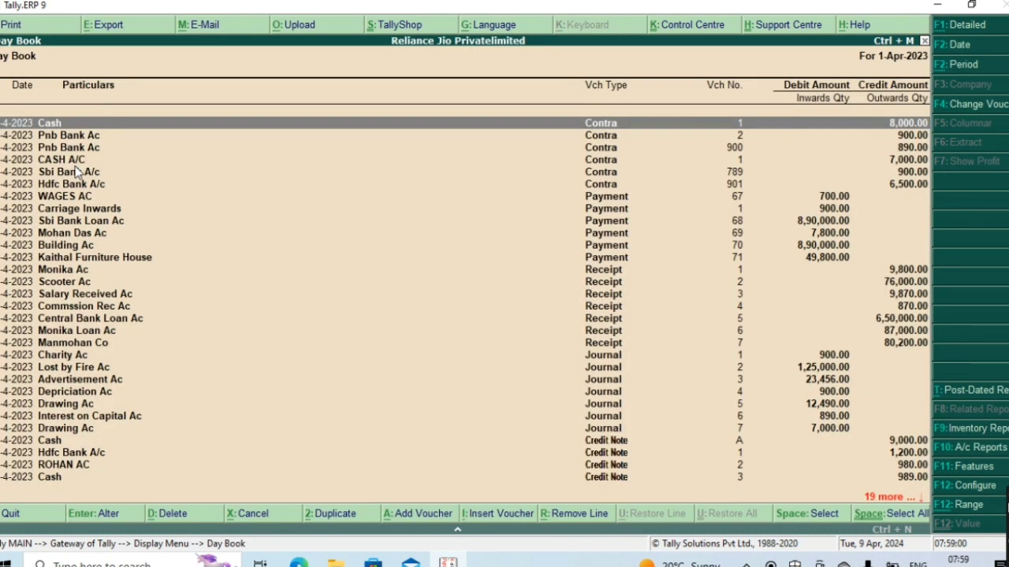
Locate the Manmohan Co receipt entry in the Day Book
key("Down")
key("Down")
key("Down")
key("Down")
key("Down")
key("Down")
key("Down")
key("Down")
key("Down")
key("Down")
key("Down")
key("Down")
key("Down")
key("Down")
key("Down")
key("Down")
key("Down")
key("Down")
key("Down")
key("Down")
key("Down")
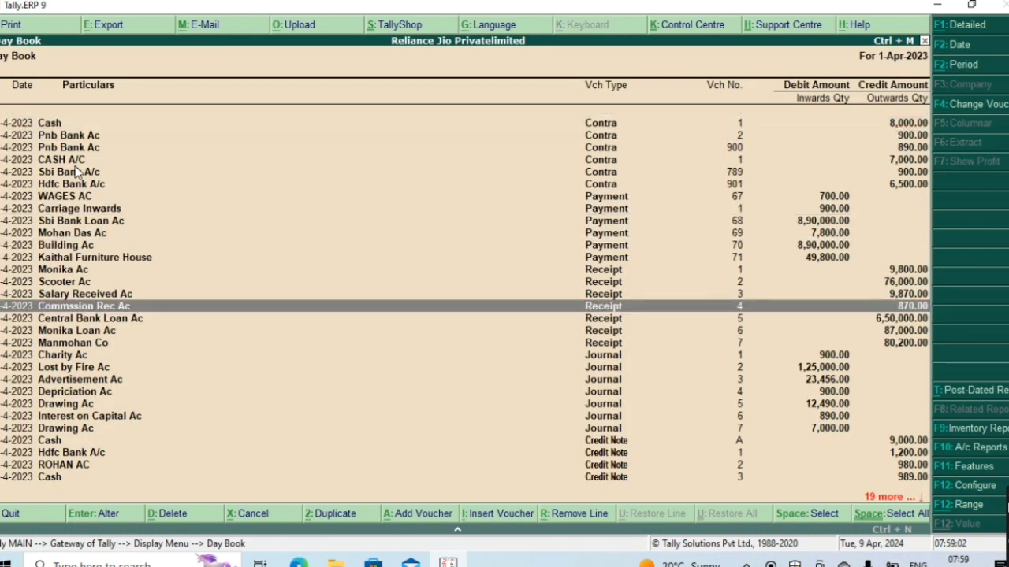
key("Up")
key("Up")
key("Up")
key("Up")
key("Up")
key("Down")
key("Down")
key("Down")
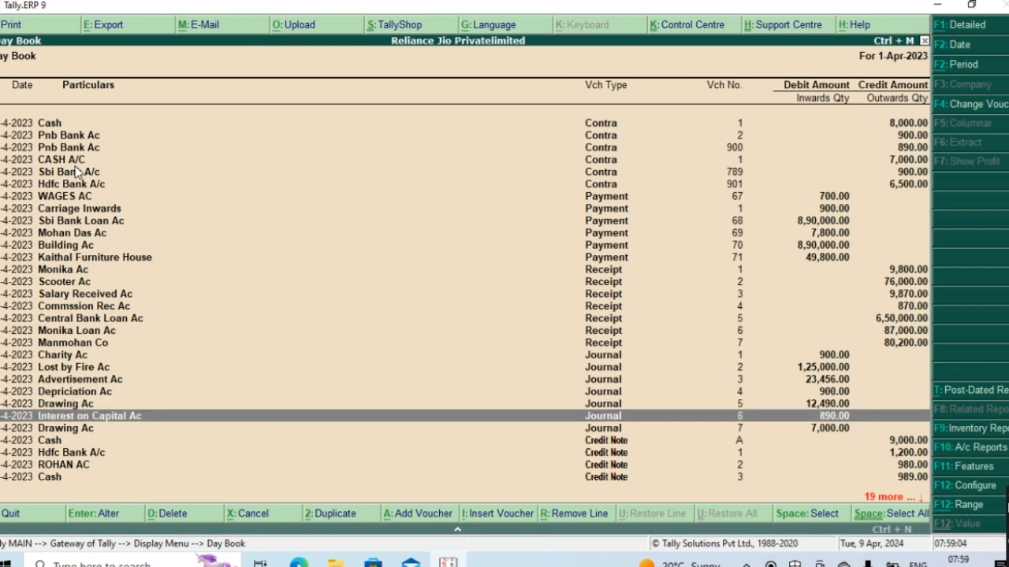
key("Up")
key("Up")
key("Up")
key("Up")
key("Up")
key("Up")
key("Up")
key("Down")
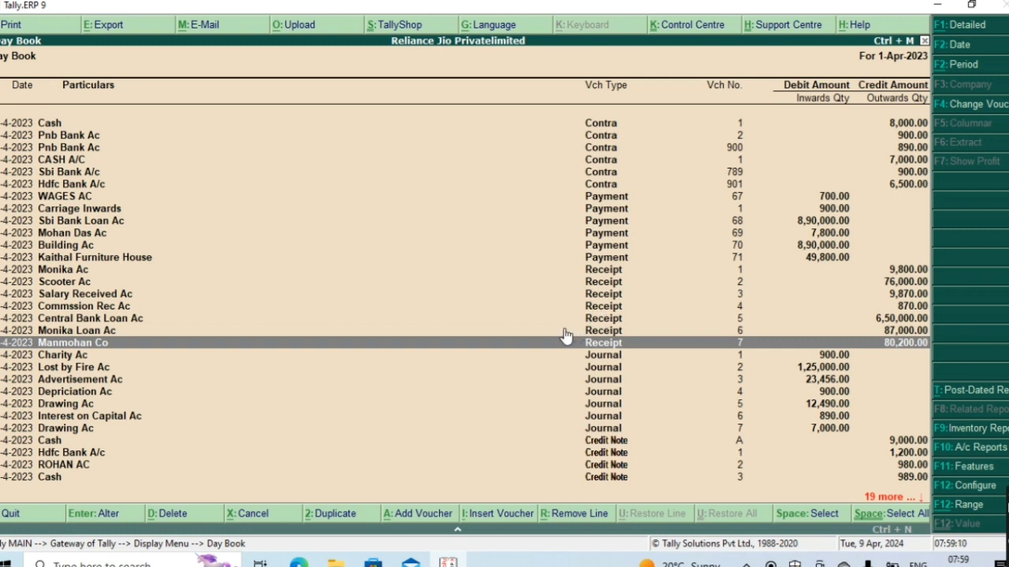
Examine Manmohan Co's sales order and sales entries in the Day Book, and close the report
key("Down")
key("Down")
key("Down")
key("Down")
key("Down")
key("Down")
key("Down")
key("Down")
key("Down")
key("Down")
key("Down")
key("Down")
key("Down")
key("Down")
key("Down")
key("Down")
key("Down")
key("Down")
key("Down")
key("Down")
key("Down")
key("Down")
key("Down")
key("Down")
key("Down")
key("Down")
key("Down")
key("Down")
key("Down")
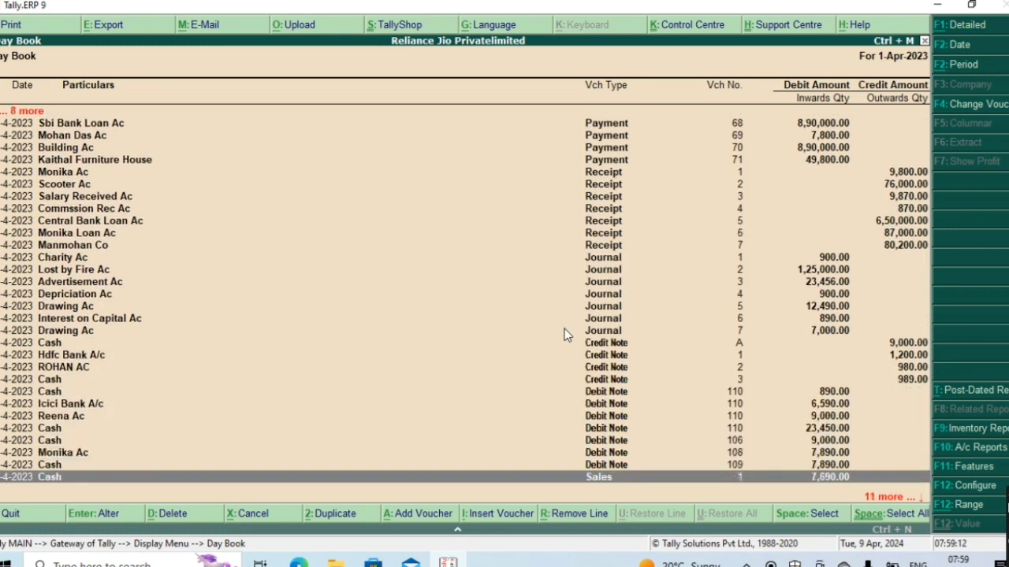
key("Up")
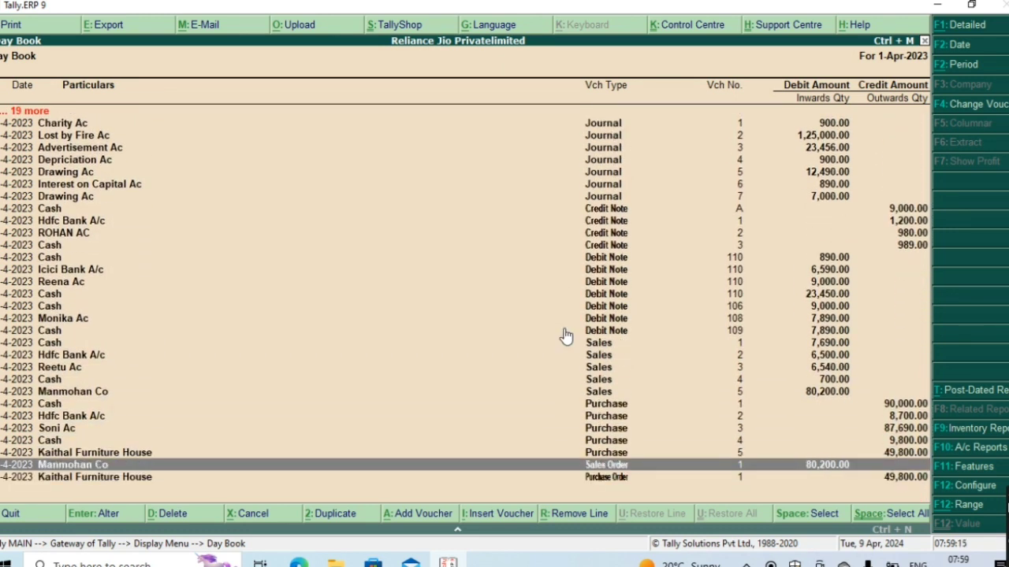
key("Up")
key("Up")
key("Up")
key("Up")
key("Up")
key("Up")
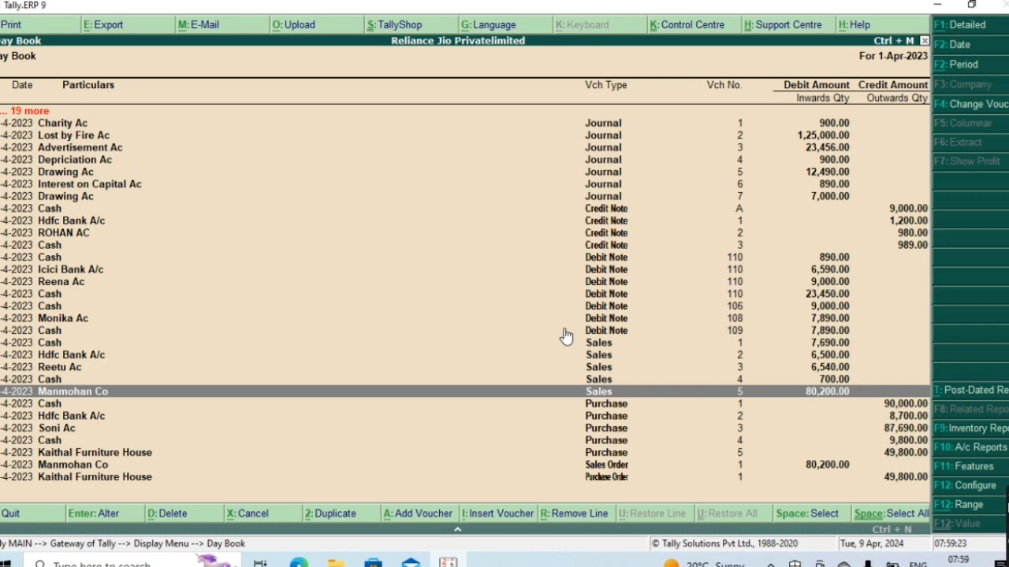
key("Escape")
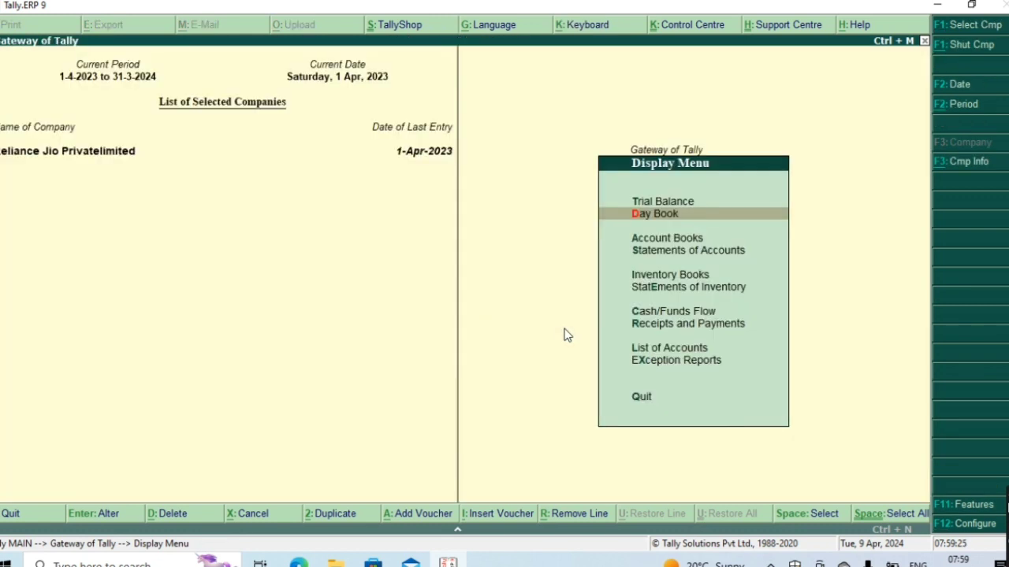
View Manmohan Co's entry in the Sales Register for April, and return to the Gateway of Tally
key("Down")
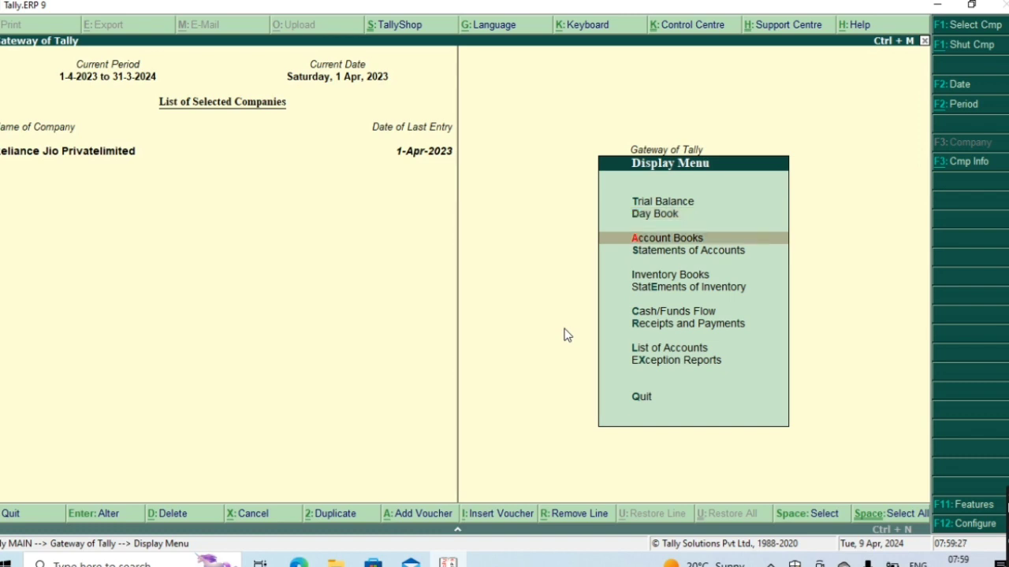
key("Return")
key("Down")
key("Down")
key("Down")
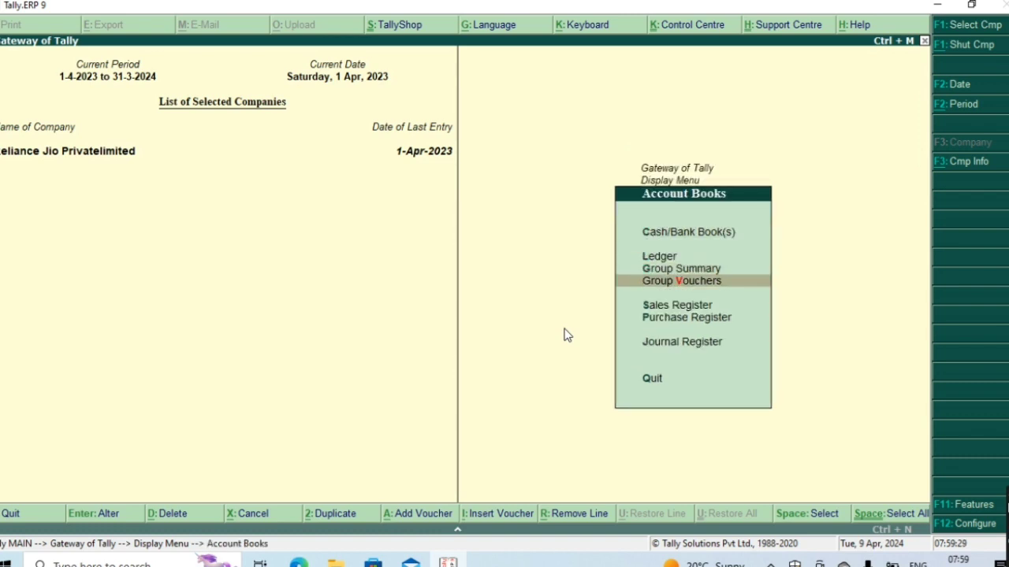
key("Down")
key("Return")
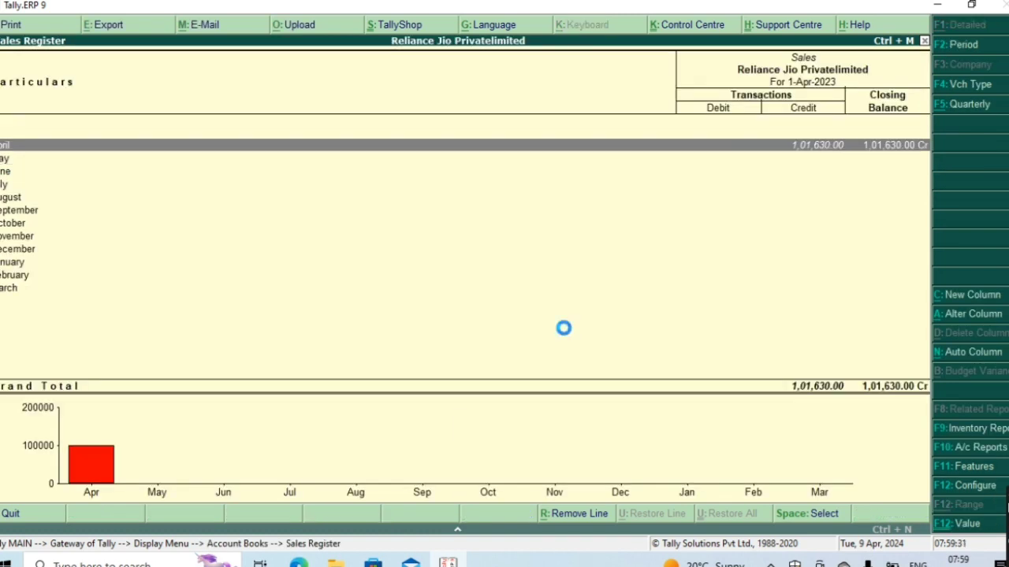
key("Return")
key("Down")
key("Down")
key("Down")
key("Down")
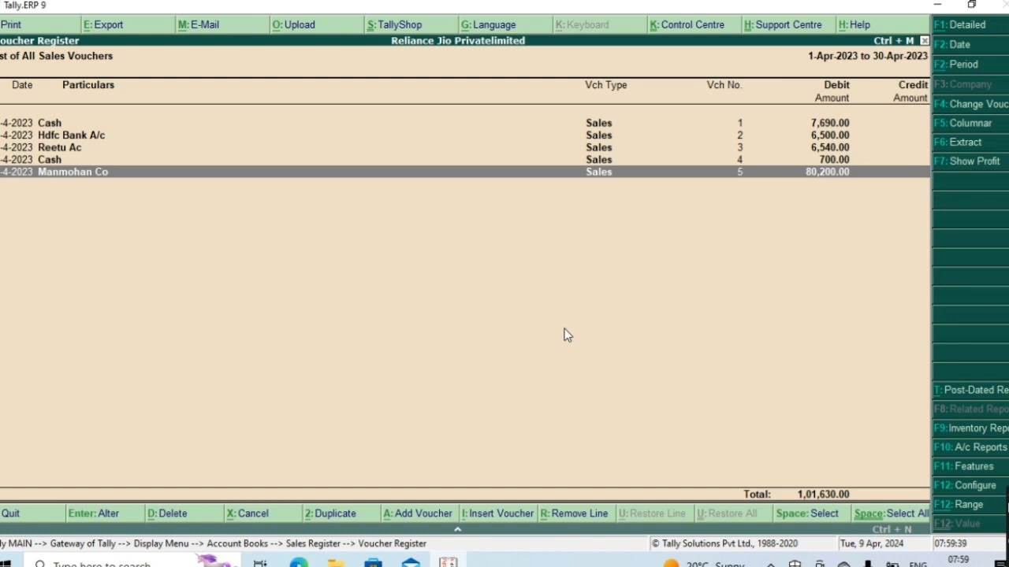
key("Escape")
key("Escape")
key("Escape")
key("Escape")
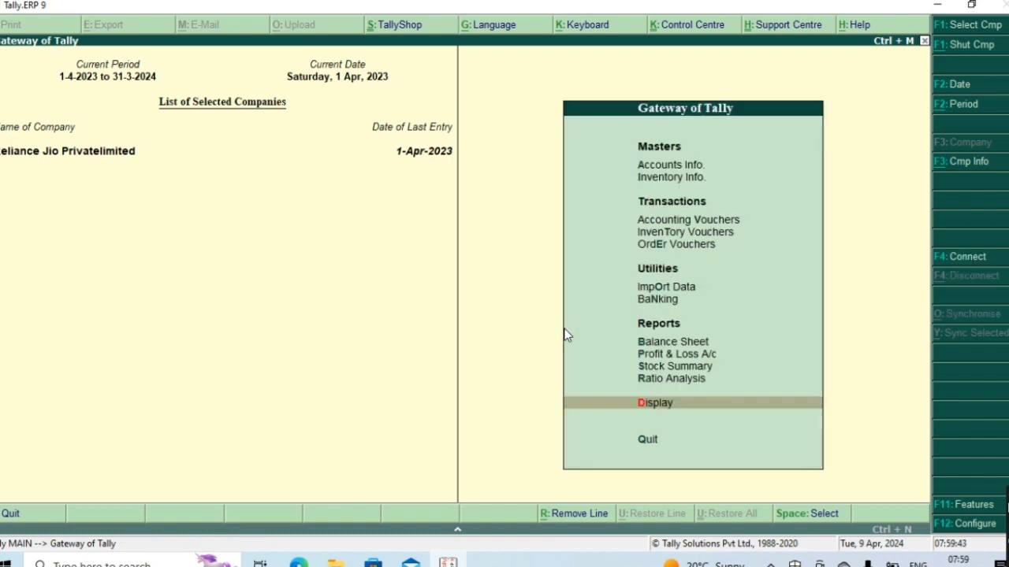
Open the sales order statement for all orders from the statements of inventory
key("Return")
key("Down")
key("Down")
key("Down")
key("Down")
key("Down")
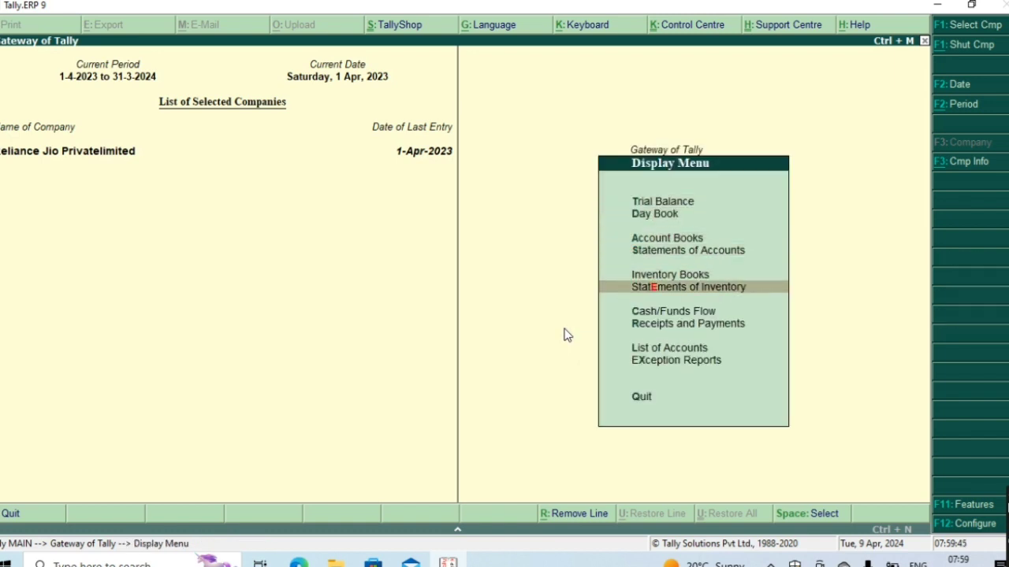
key("Return")
key("Down")
key("Down")
key("Down")
key("Down")
key("Down")
key("Up")
key("Return")
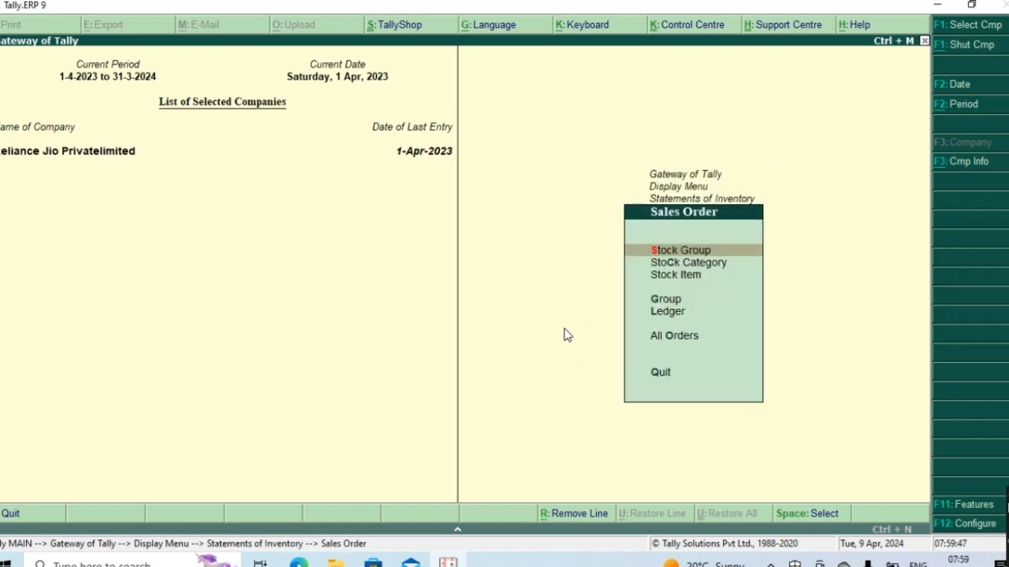
key("Down")
key("Down")
key("Down")
key("Down")
key("Down")
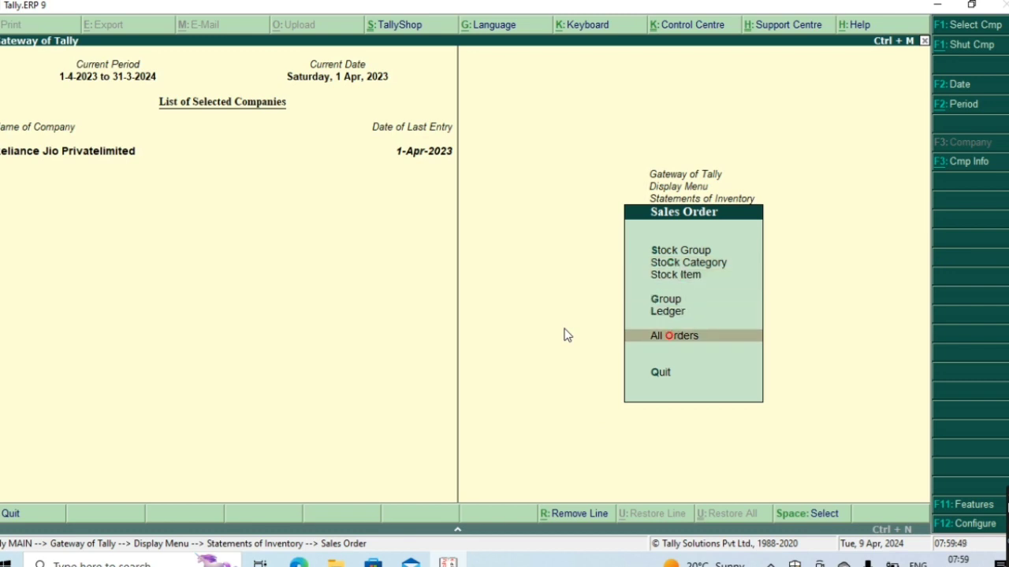
key("Return")
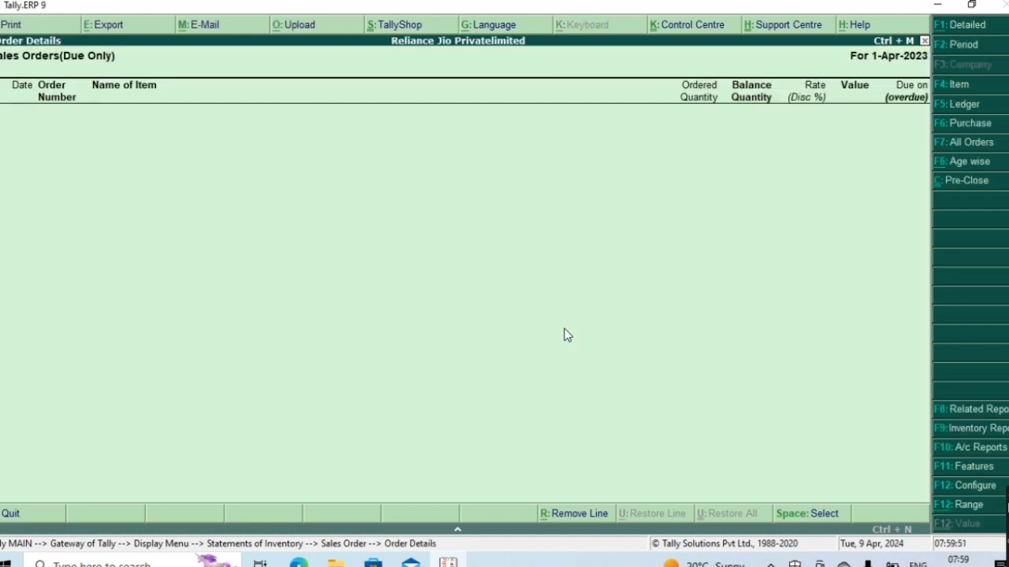